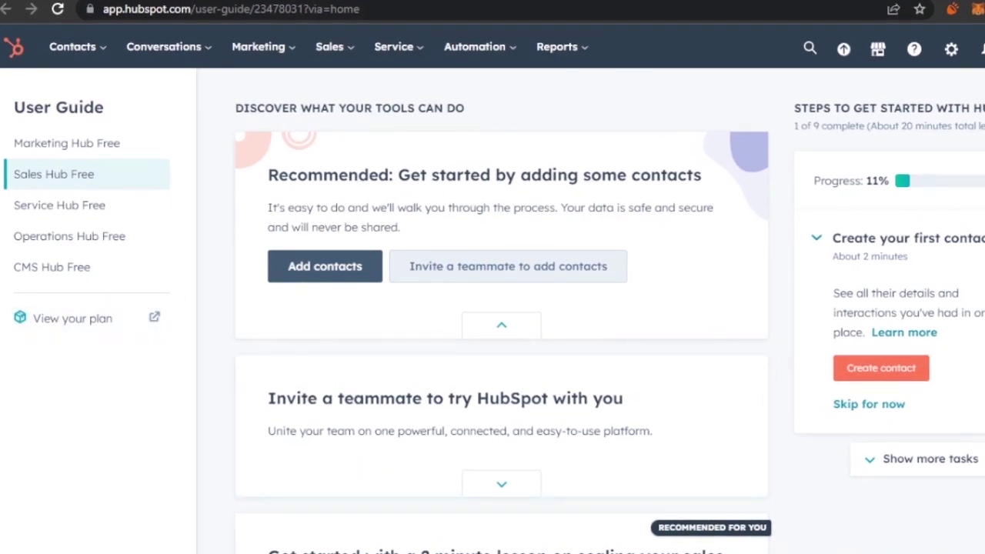
Compare the Marketing Hub Free and Sales Hub Free guides, then show the Contacts menu pages
{"action": "scroll", "coordinate": [501, 308], "scroll_direction": "down", "scroll_amount": 6}
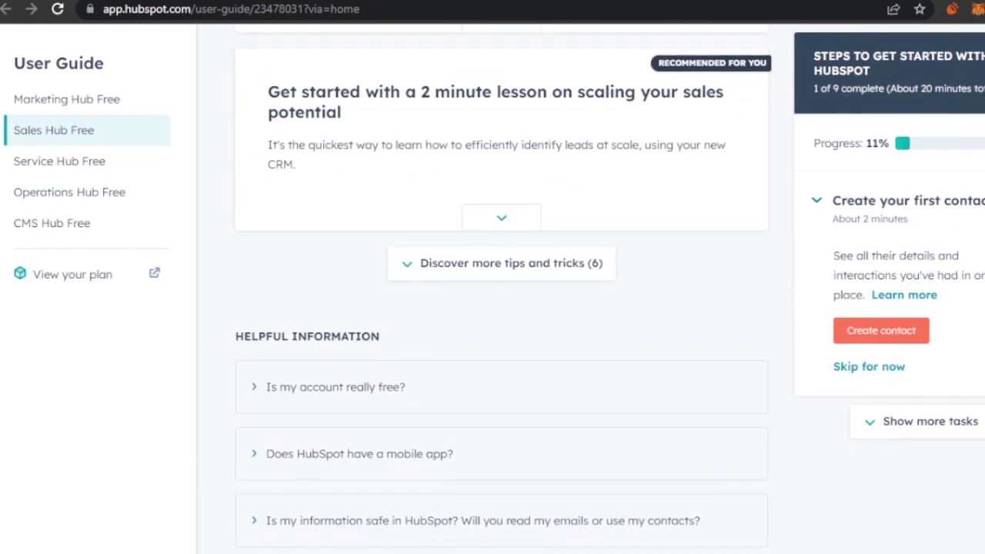
{"action": "scroll", "coordinate": [501, 308], "scroll_direction": "up", "scroll_amount": 6}
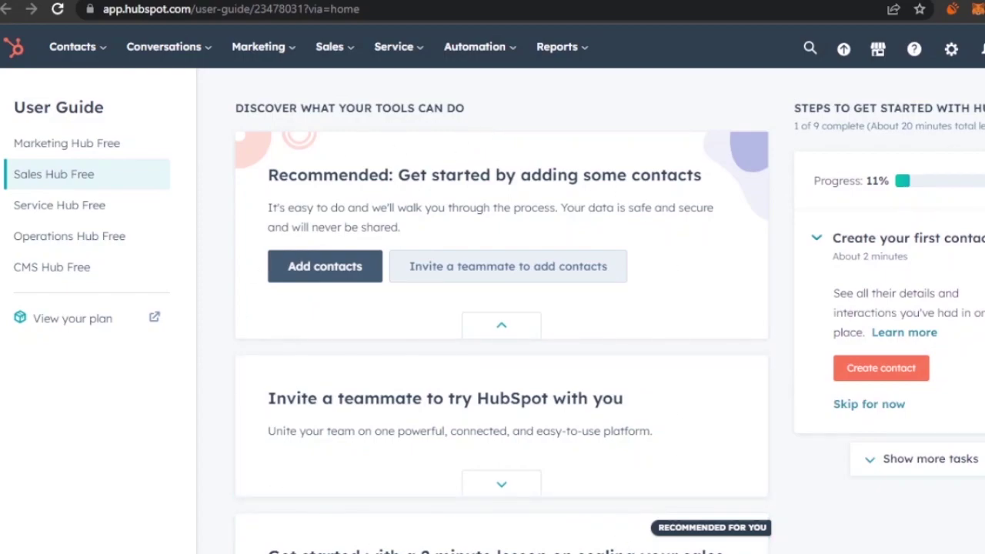
{"action": "scroll", "coordinate": [501, 308], "scroll_direction": "down", "scroll_amount": 5}
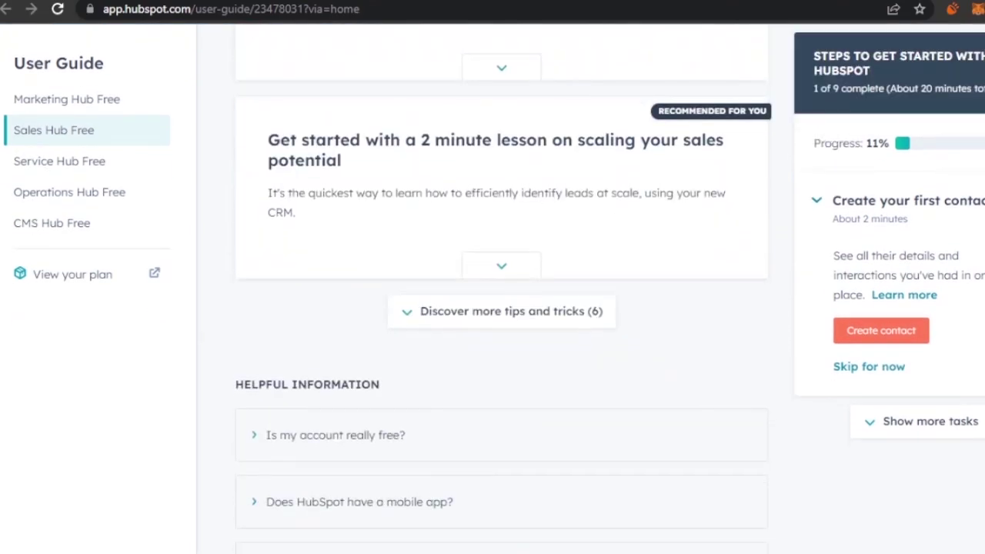
{"action": "scroll", "coordinate": [500, 308], "scroll_direction": "up", "scroll_amount": 5}
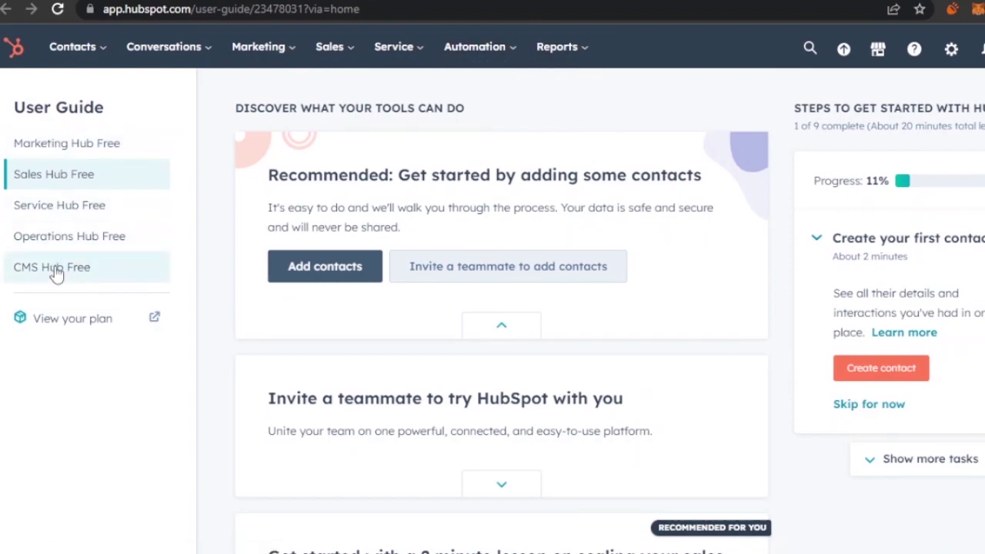
{"action": "left_click", "coordinate": [92, 156]}
{"action": "scroll", "coordinate": [93, 156], "scroll_direction": "down", "scroll_amount": 5}
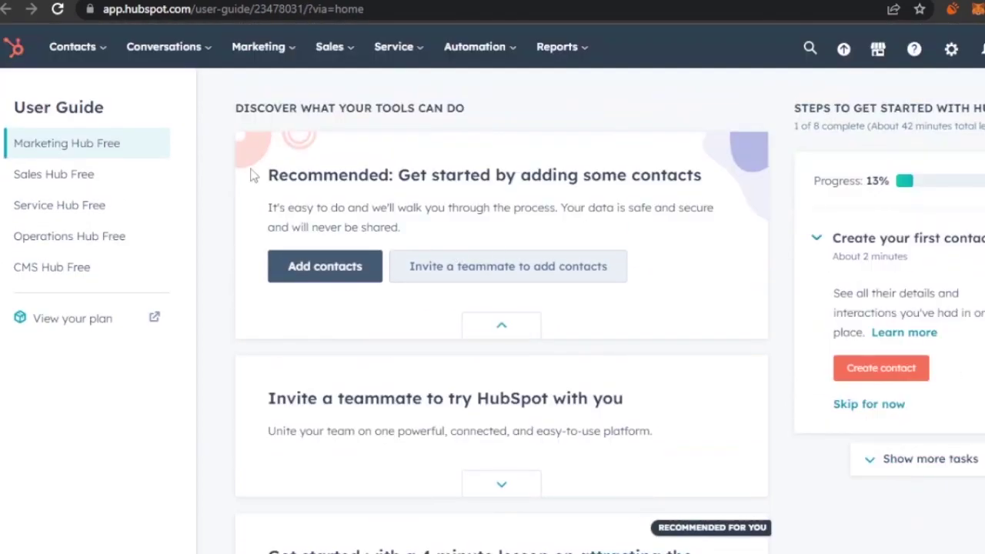
{"action": "left_click", "coordinate": [77, 175]}
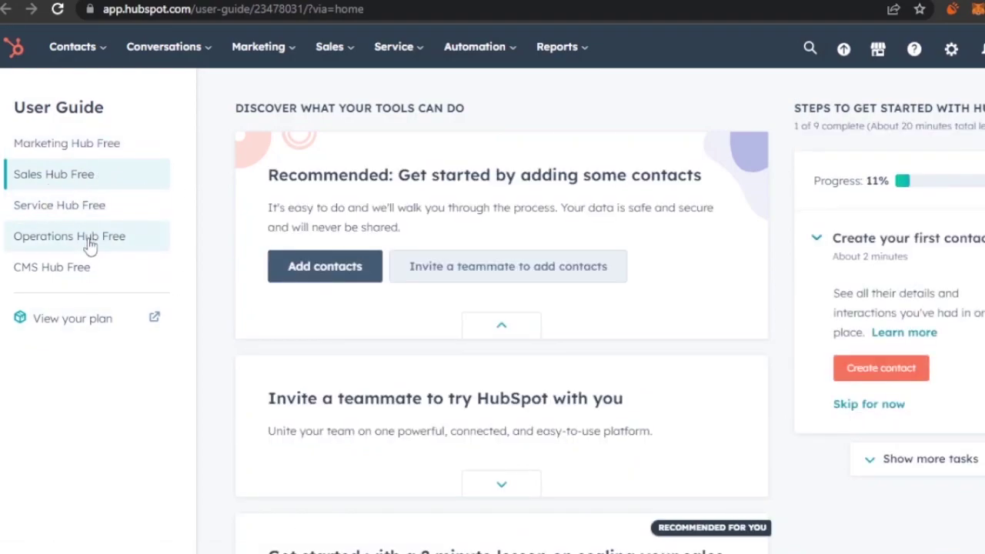
{"action": "left_click", "coordinate": [105, 64]}
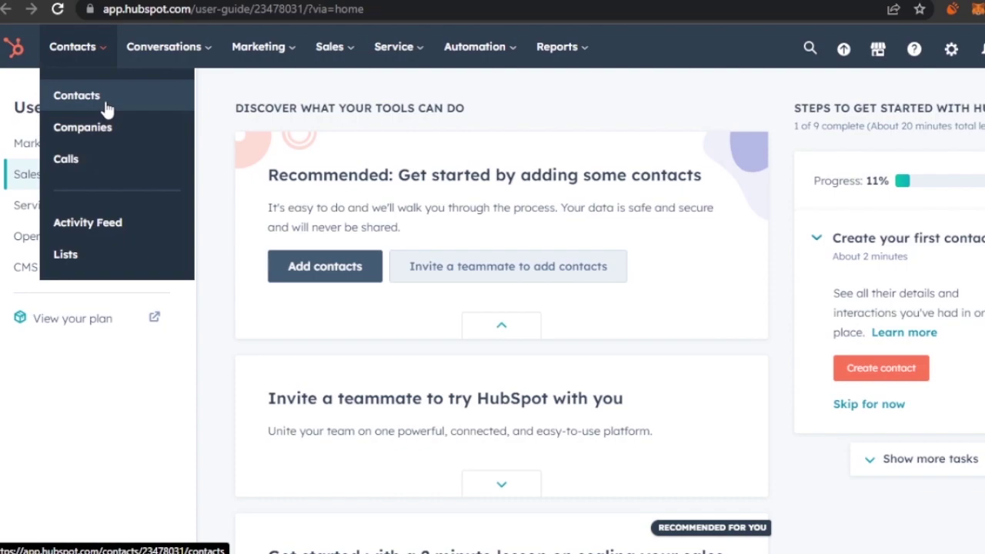
{"action": "left_click", "coordinate": [328, 285]}
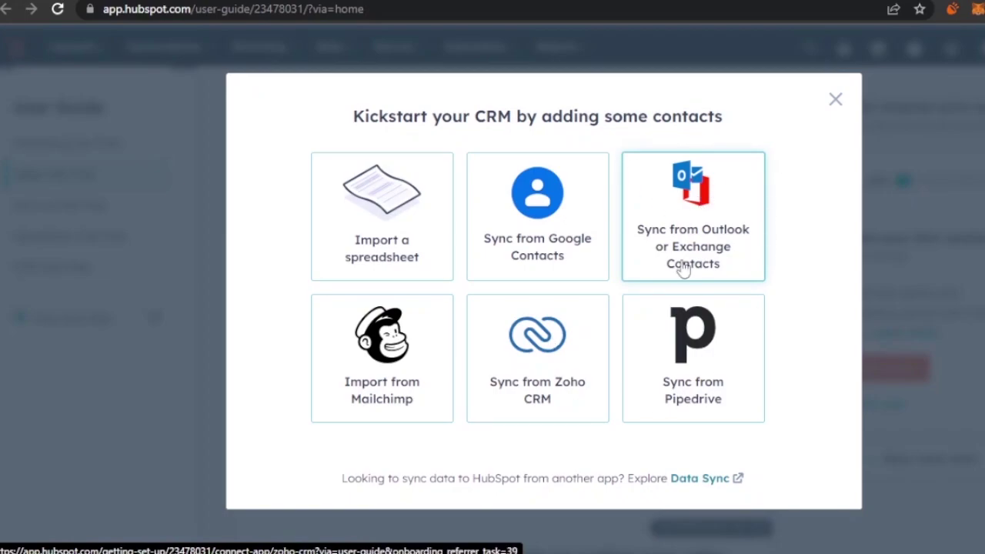
{"action": "left_click", "coordinate": [837, 102]}
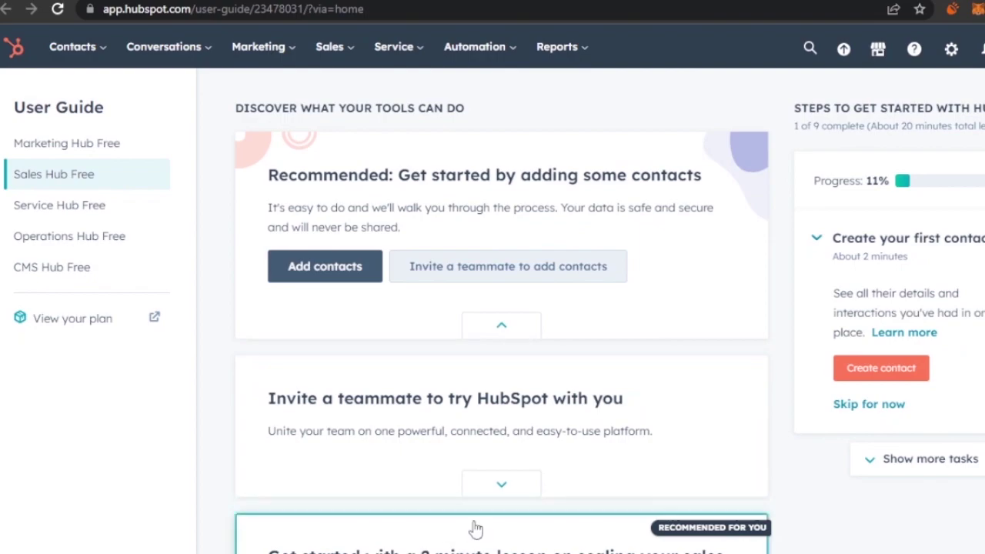
Start a teammate invite to add contacts and try sending it to a saved email address
{"action": "left_click", "coordinate": [459, 271]}
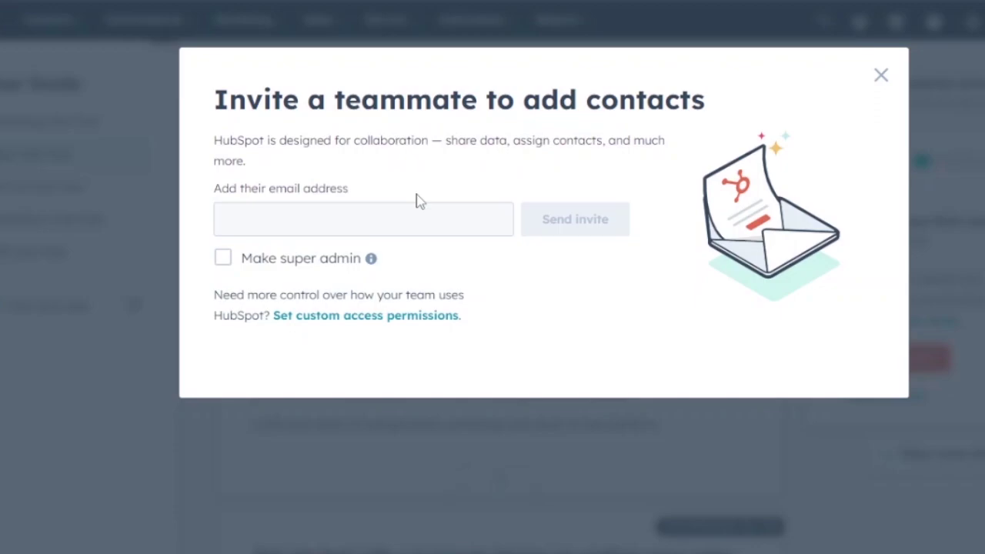
{"action": "left_click", "coordinate": [250, 214]}
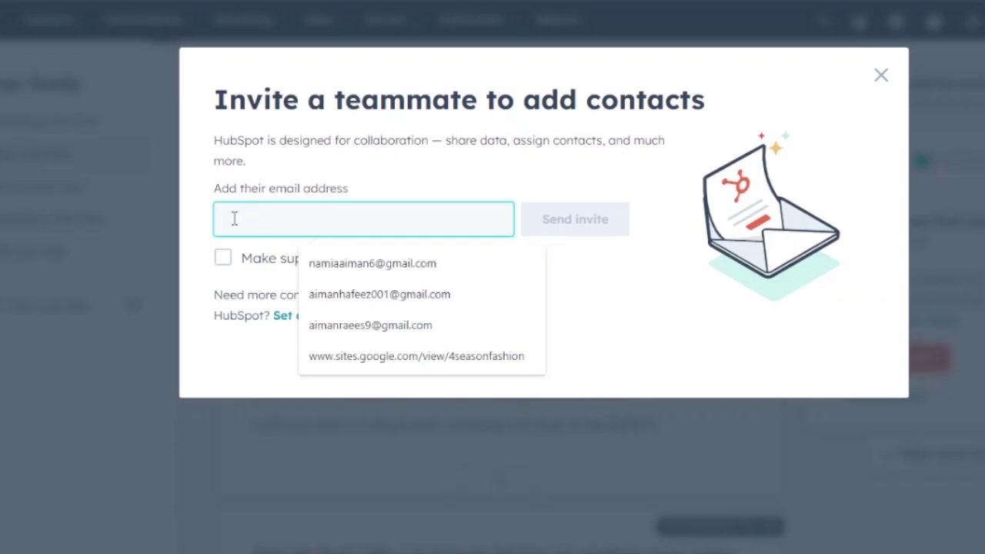
{"action": "left_click", "coordinate": [406, 271]}
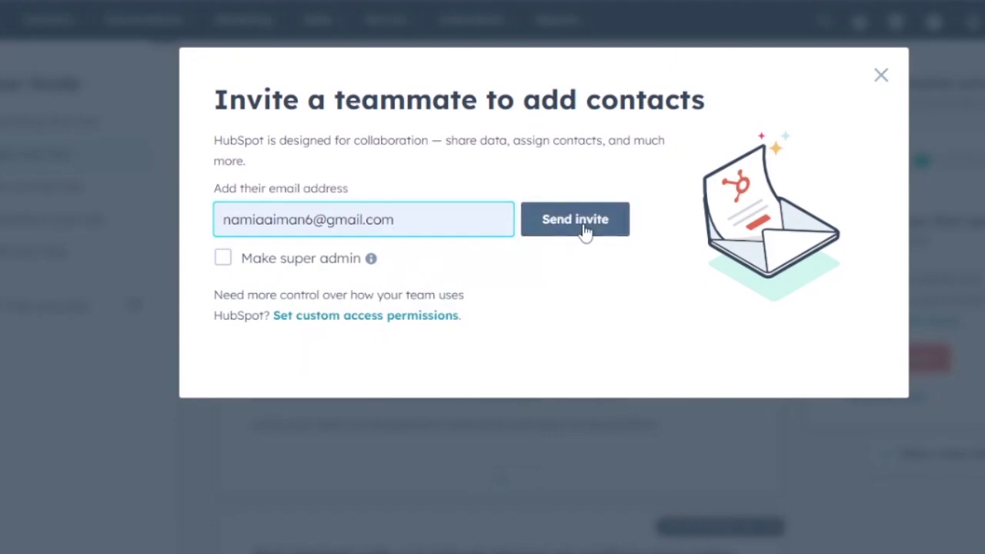
{"action": "left_click", "coordinate": [585, 223]}
Replace the rejected address with a different saved email, send the invite, and close the dialog
{"action": "left_click_drag", "start_coordinate": [394, 219], "coordinate": [181, 234]}
{"action": "key", "text": "BackSpace"}
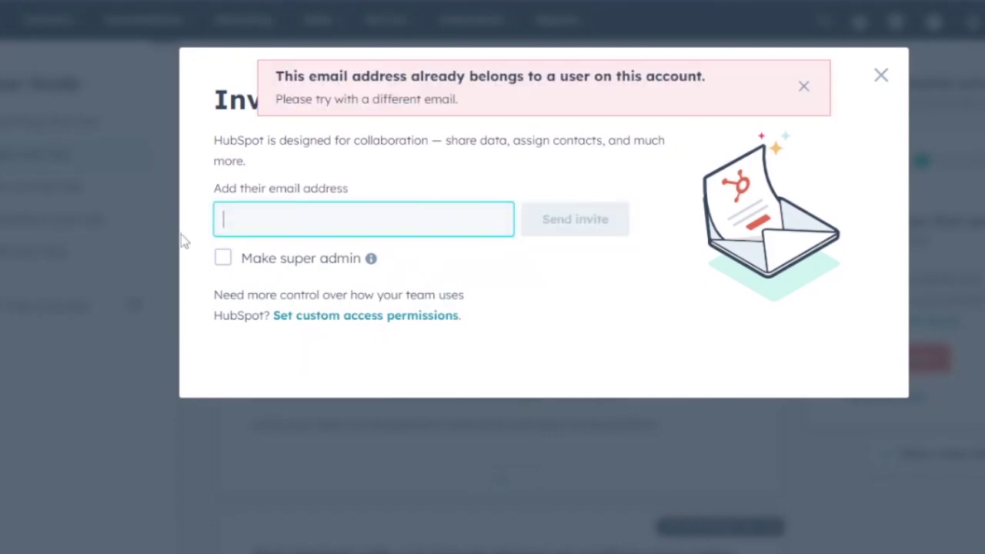
{"action": "right_click", "coordinate": [243, 224]}
{"action": "left_click", "coordinate": [238, 223]}
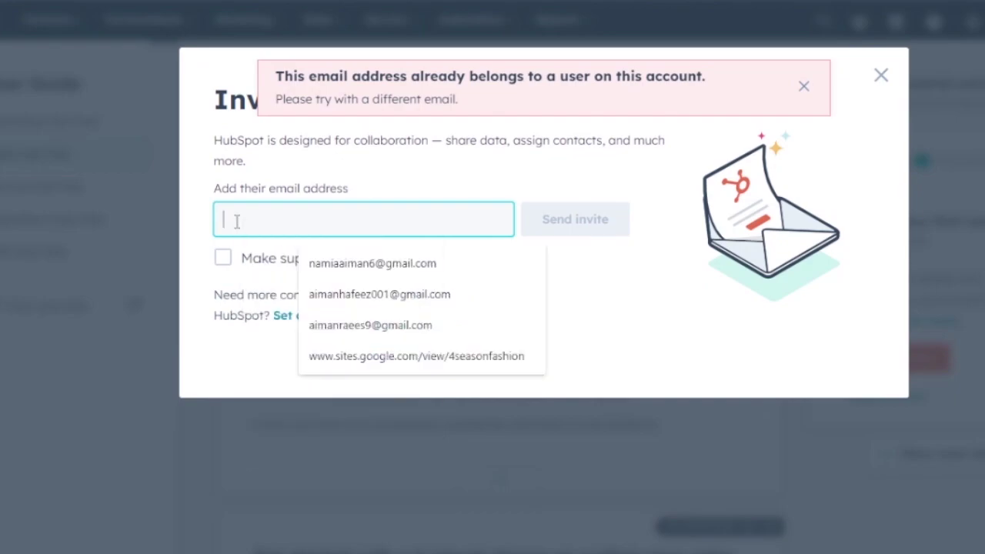
{"action": "left_click", "coordinate": [346, 304]}
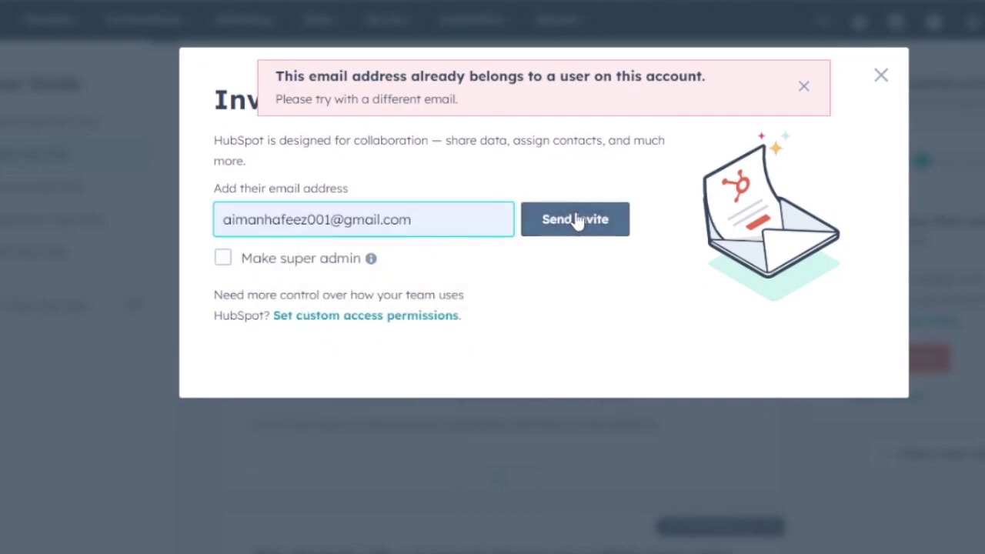
{"action": "left_click", "coordinate": [577, 220]}
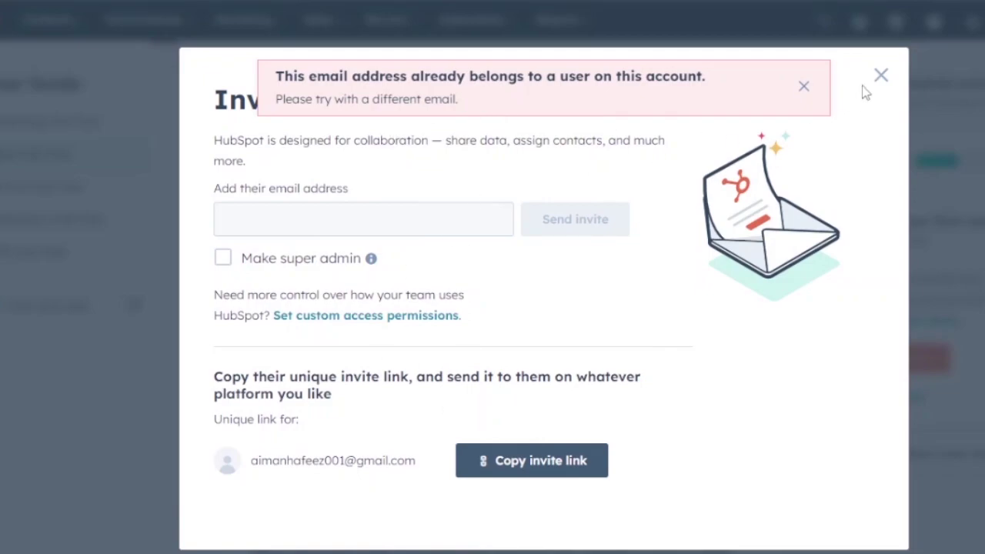
{"action": "left_click", "coordinate": [881, 76]}
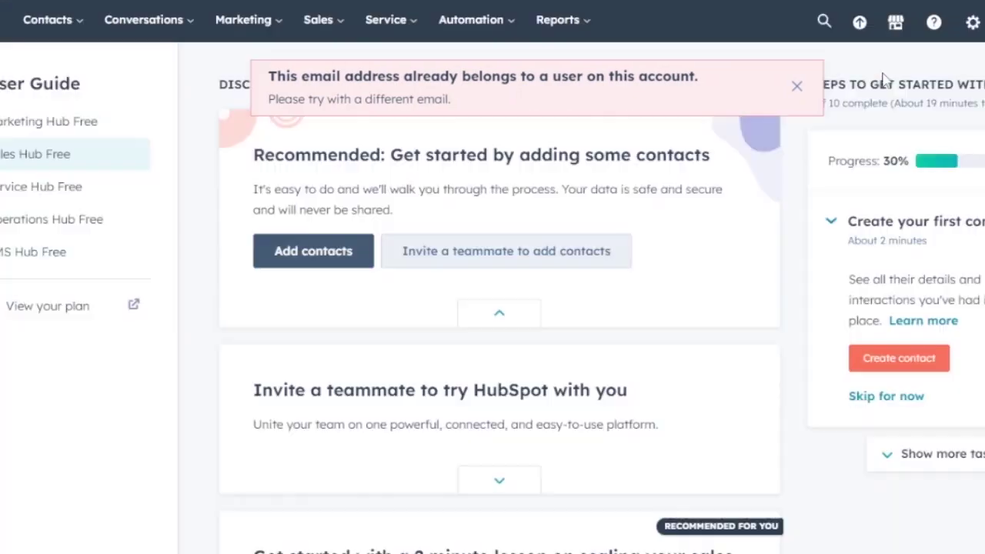
Dismiss the email-already-in-use error and go to Contacts > Contacts
{"action": "left_click", "coordinate": [801, 88]}
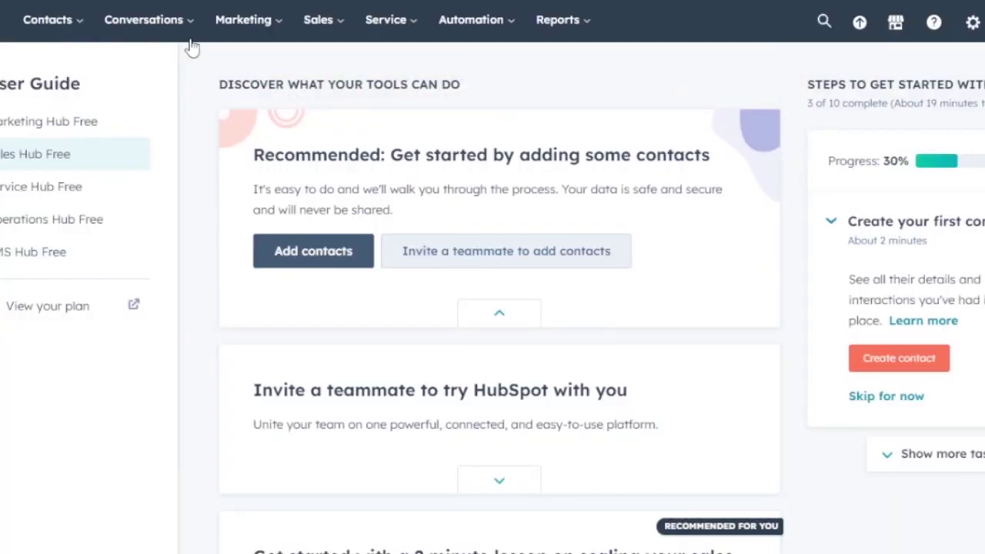
{"action": "left_click", "coordinate": [91, 34]}
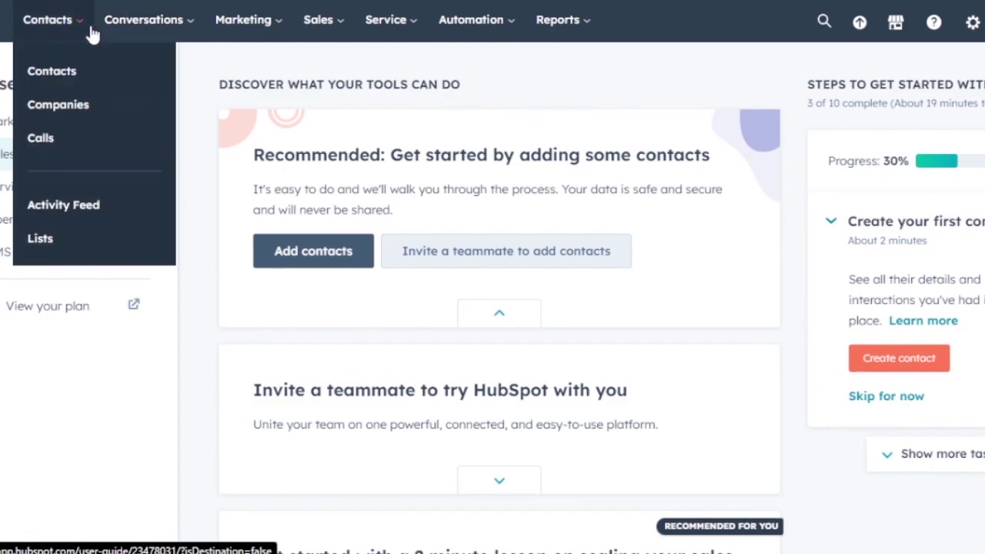
{"action": "left_click", "coordinate": [65, 73]}
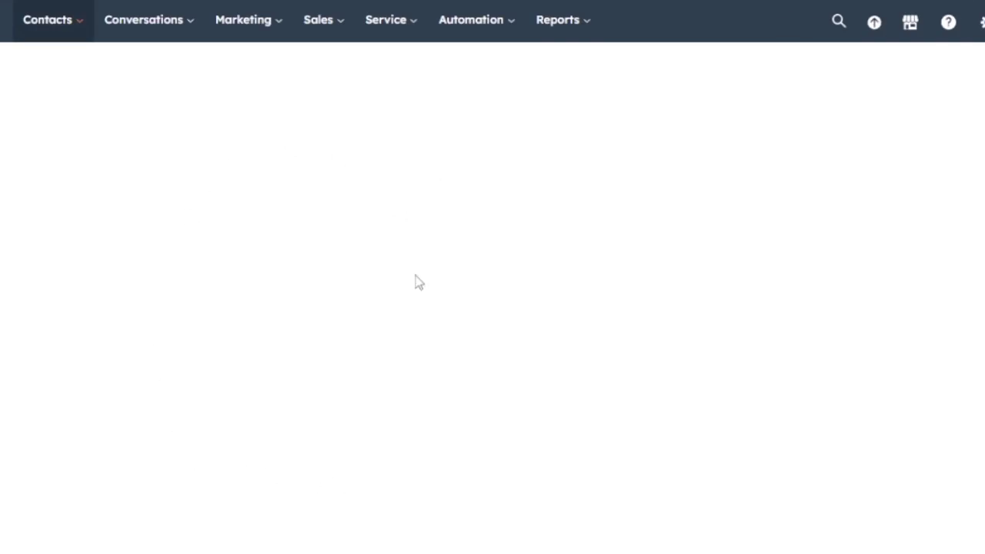
Scroll the contacts table sideways, then switch to the My contacts view
{"action": "left_click", "coordinate": [98, 291]}
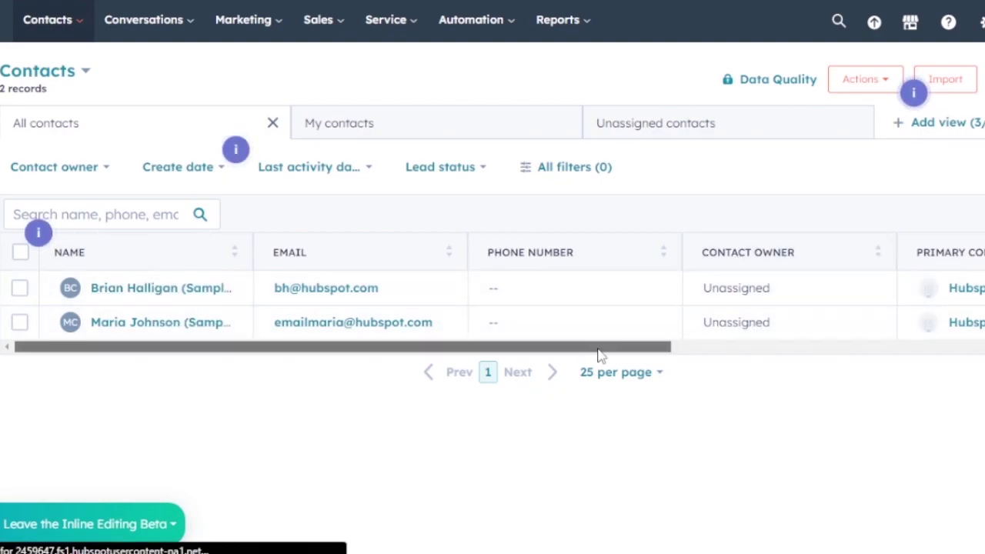
{"action": "left_click_drag", "start_coordinate": [596, 350], "coordinate": [880, 351]}
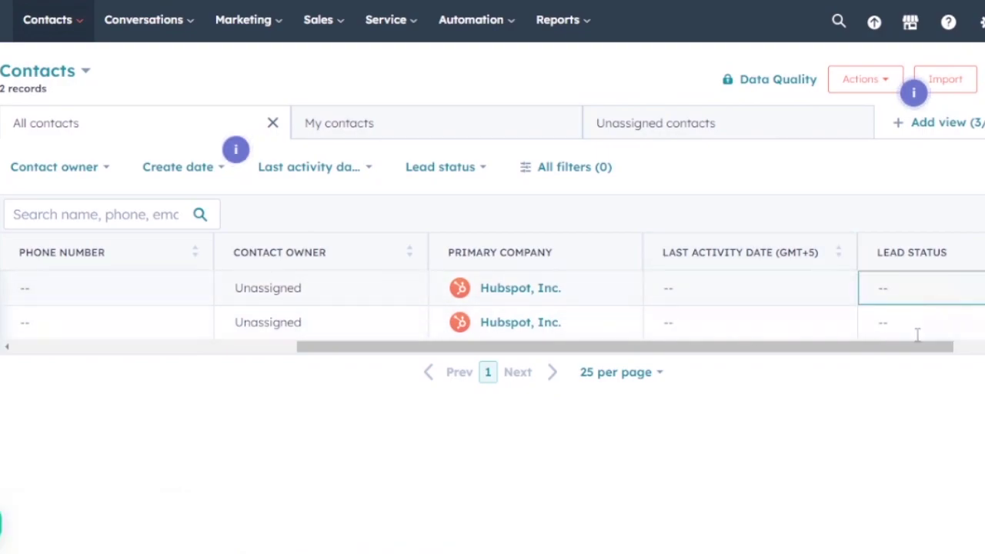
{"action": "left_click_drag", "start_coordinate": [847, 353], "coordinate": [966, 353]}
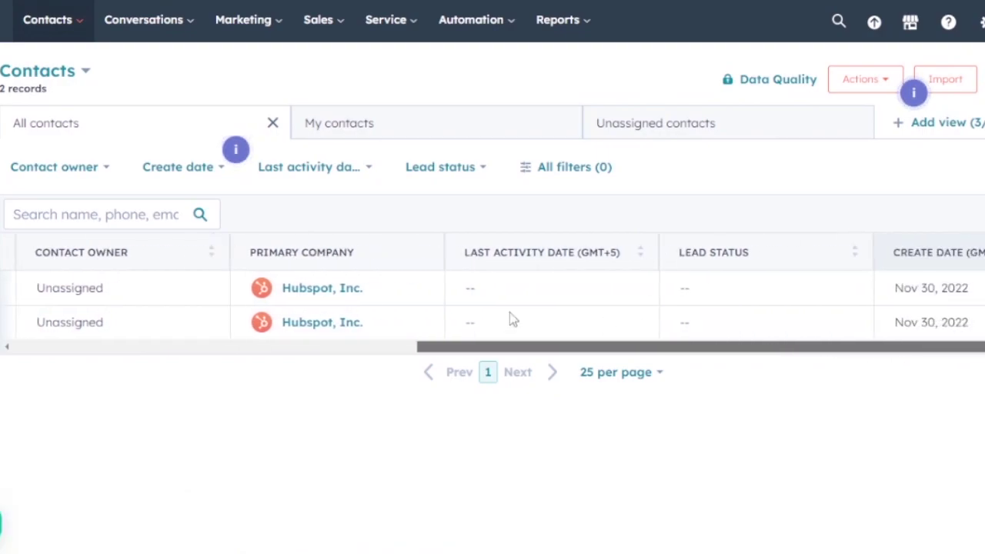
{"action": "scroll", "coordinate": [510, 319], "scroll_direction": "left", "scroll_amount": 10}
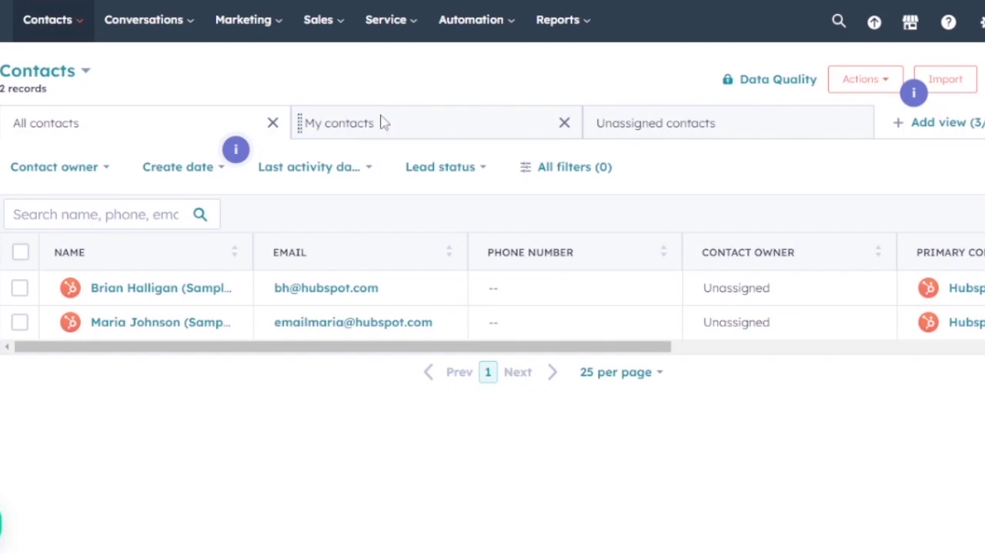
{"action": "left_click", "coordinate": [380, 121]}
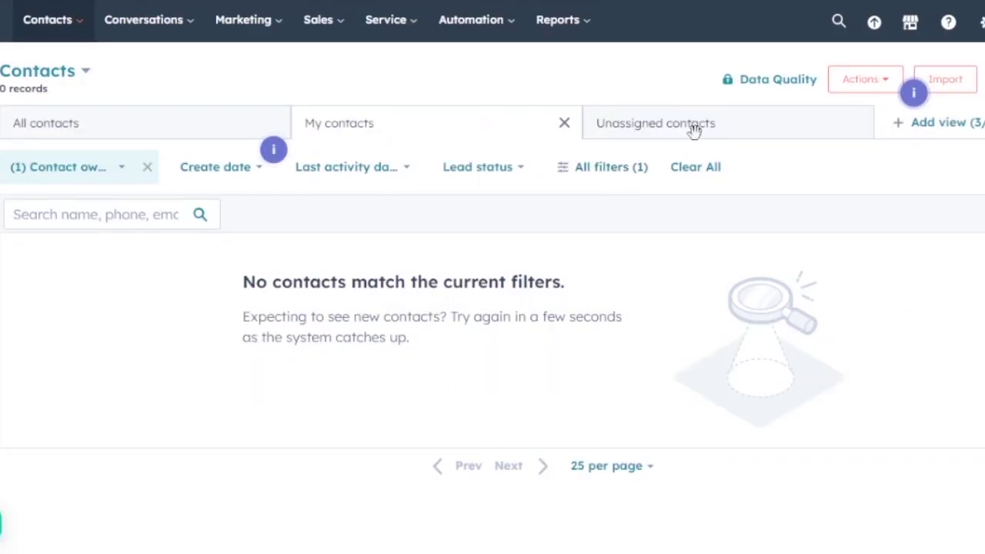
Browse the contact views available to add, then close the list without adding one
{"action": "left_click", "coordinate": [910, 127]}
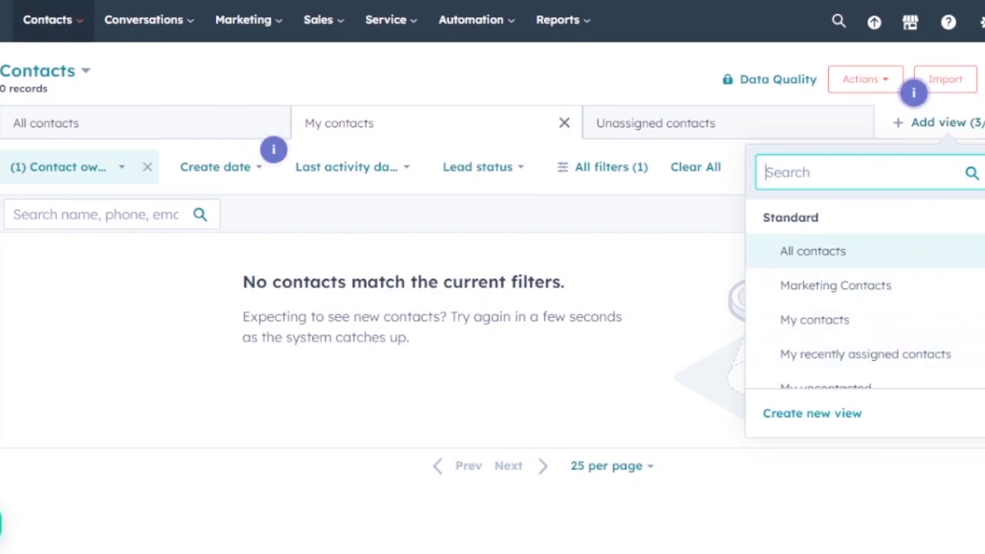
{"action": "scroll", "coordinate": [863, 300], "scroll_direction": "down", "scroll_amount": 3}
{"action": "scroll", "coordinate": [851, 254], "scroll_direction": "up", "scroll_amount": 3}
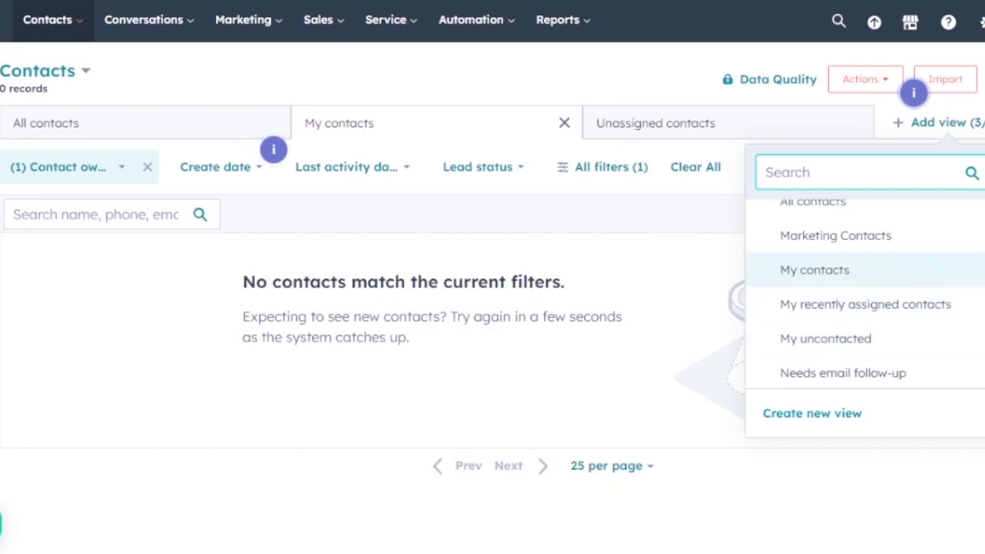
{"action": "scroll", "coordinate": [891, 327], "scroll_direction": "down", "scroll_amount": 2}
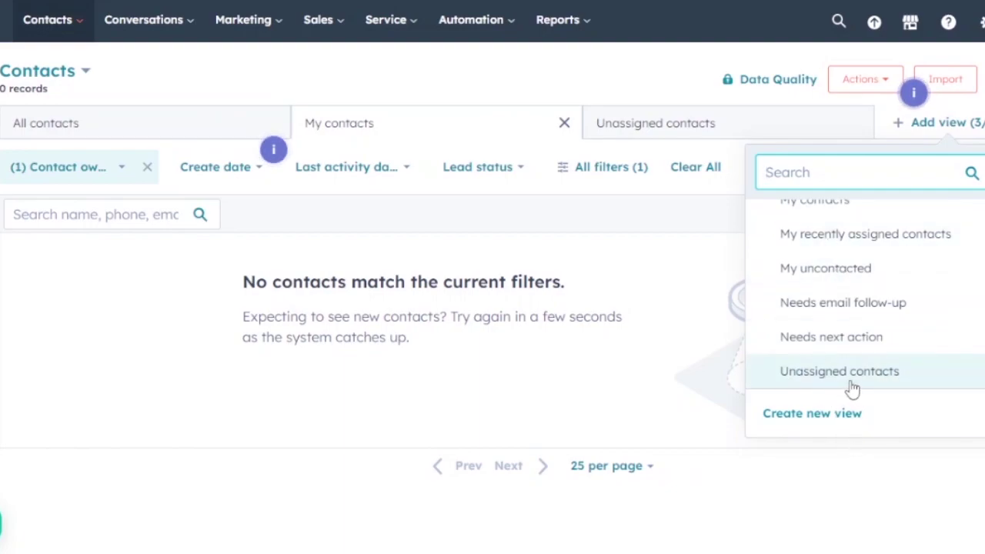
{"action": "left_click", "coordinate": [549, 243]}
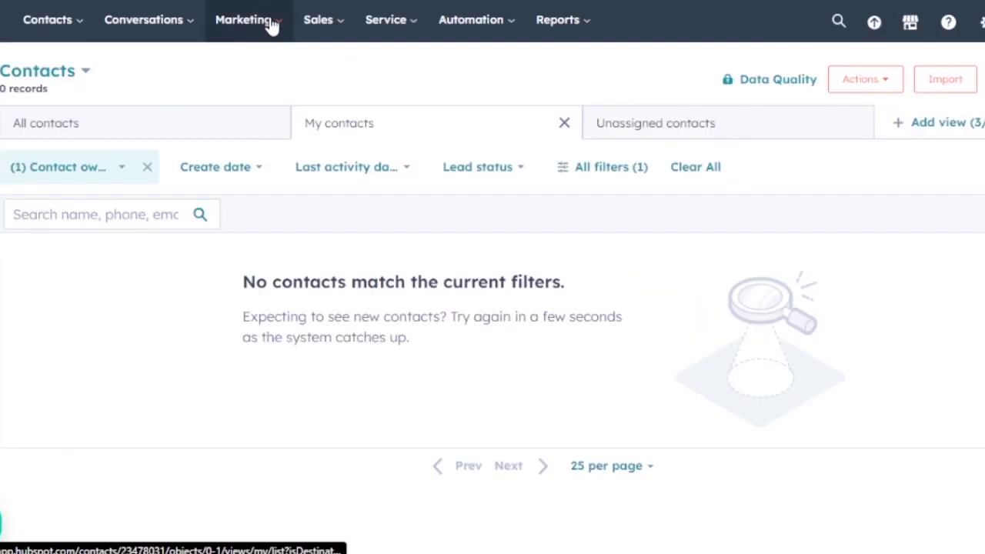
Go back from All Views to the Contacts list
{"action": "left_click", "coordinate": [270, 25]}
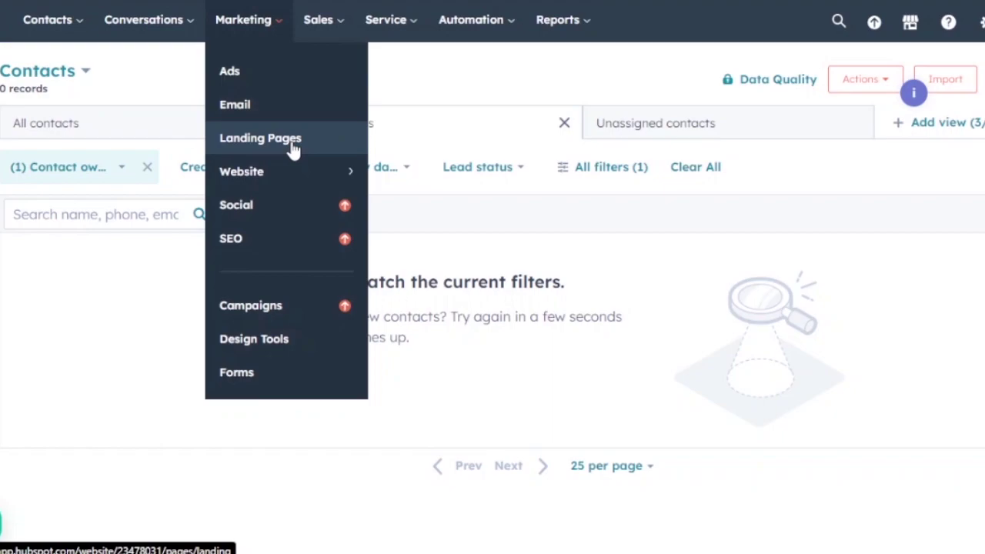
Look over the Marketing and Sales menus and go to Sales > Tasks
{"action": "mouse_move", "coordinate": [330, 189]}
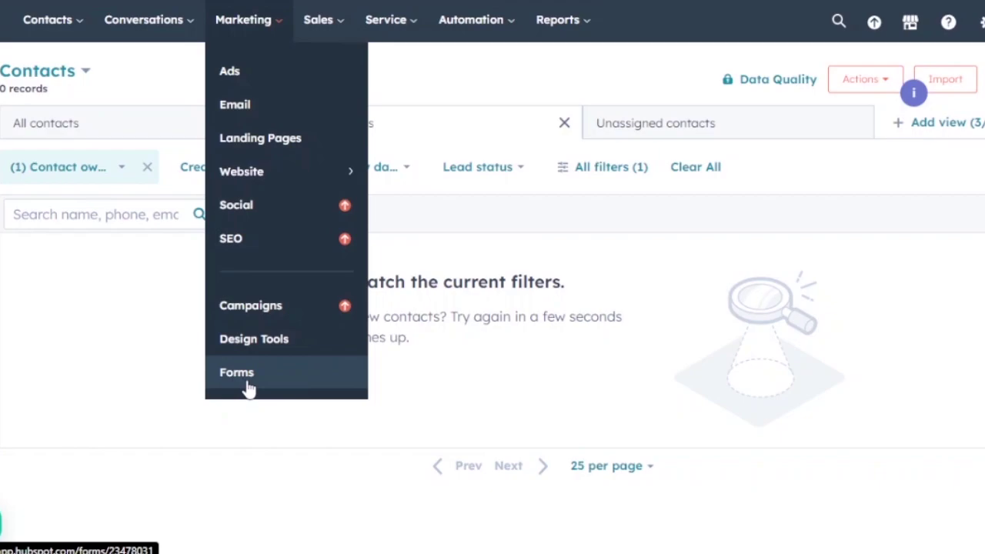
{"action": "mouse_move", "coordinate": [336, 30]}
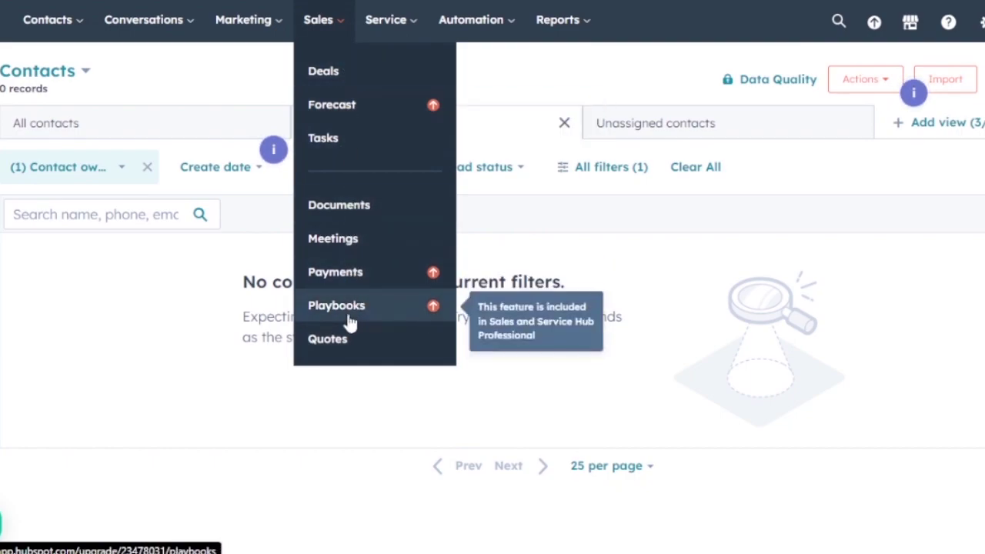
{"action": "left_click", "coordinate": [354, 148]}
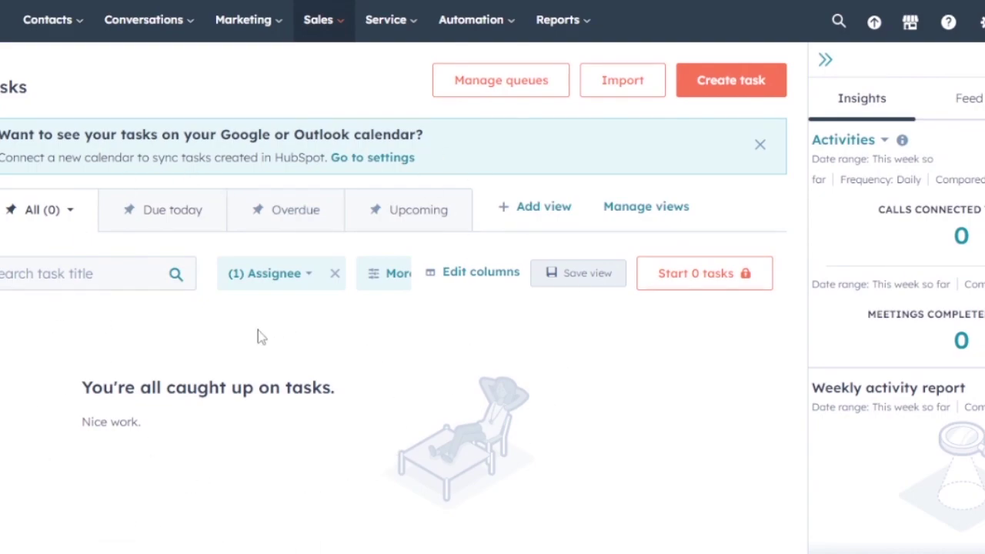
Try the Due today and Overdue task views, then switch to Upcoming
{"action": "left_click", "coordinate": [100, 267]}
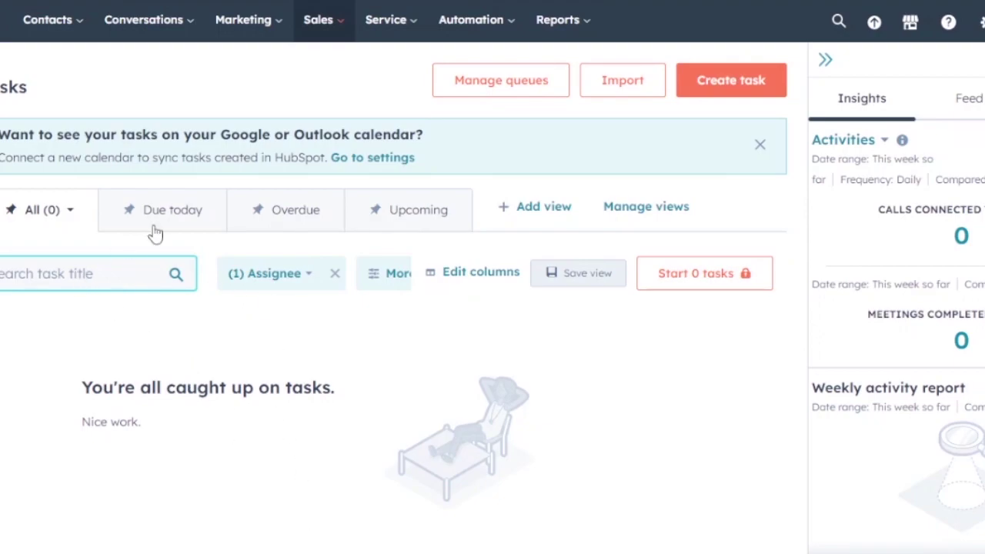
{"action": "left_click", "coordinate": [178, 210]}
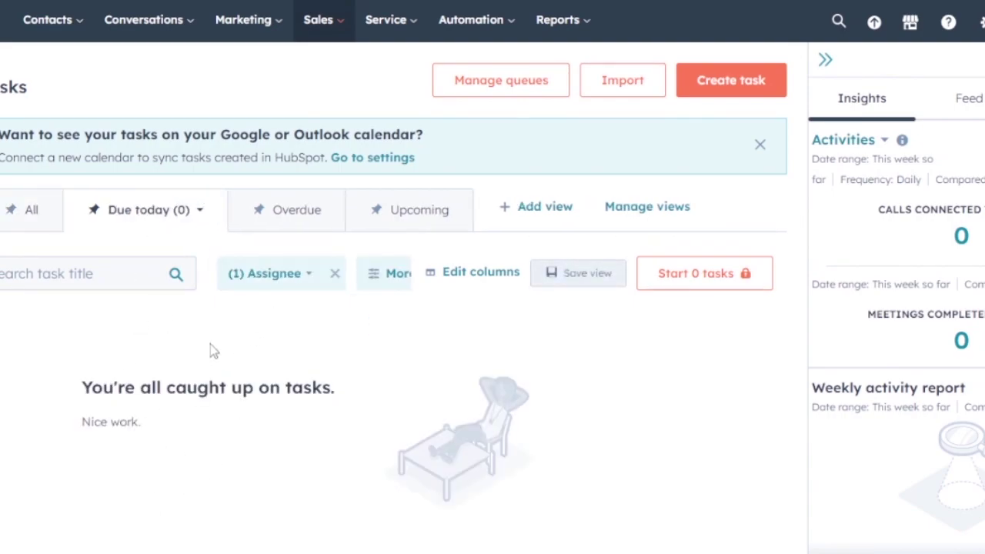
{"action": "left_click", "coordinate": [300, 216]}
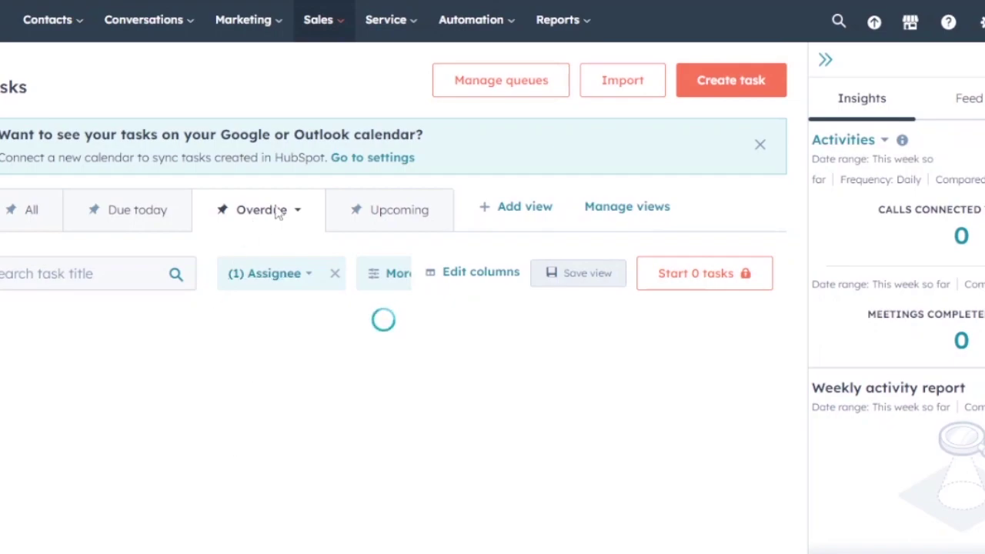
{"action": "left_click", "coordinate": [318, 215]}
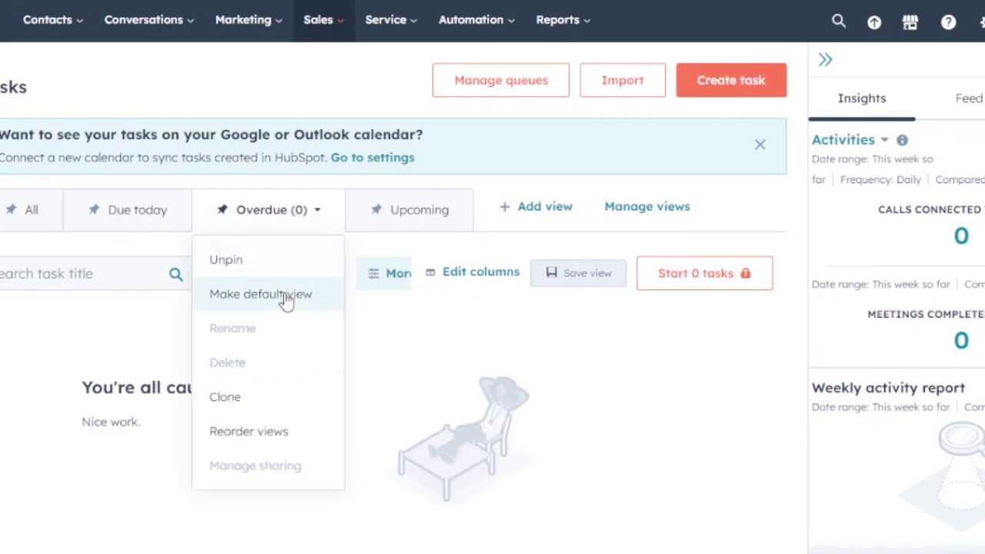
{"action": "left_click", "coordinate": [426, 232]}
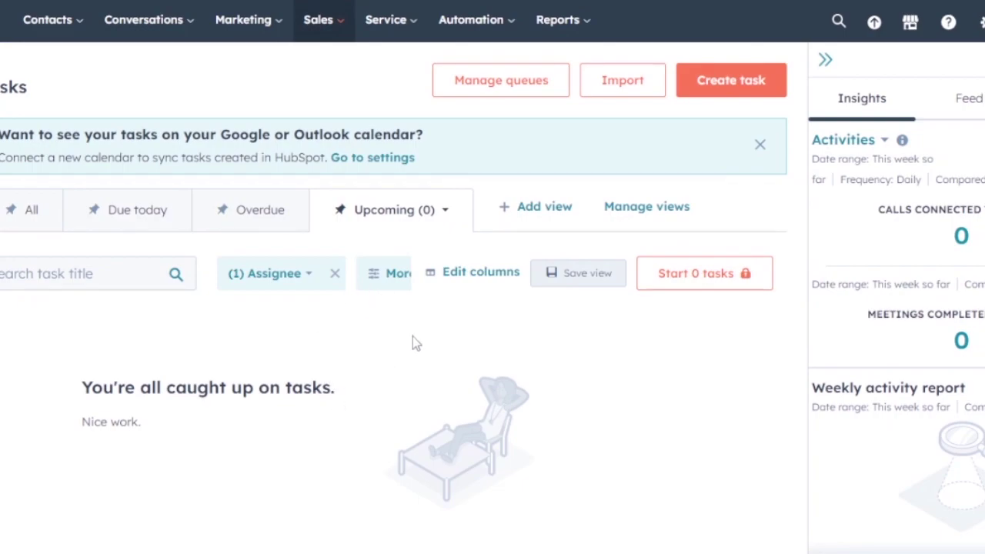
Look through the addable task views and the full filters, then start a new task
{"action": "left_click", "coordinate": [549, 214]}
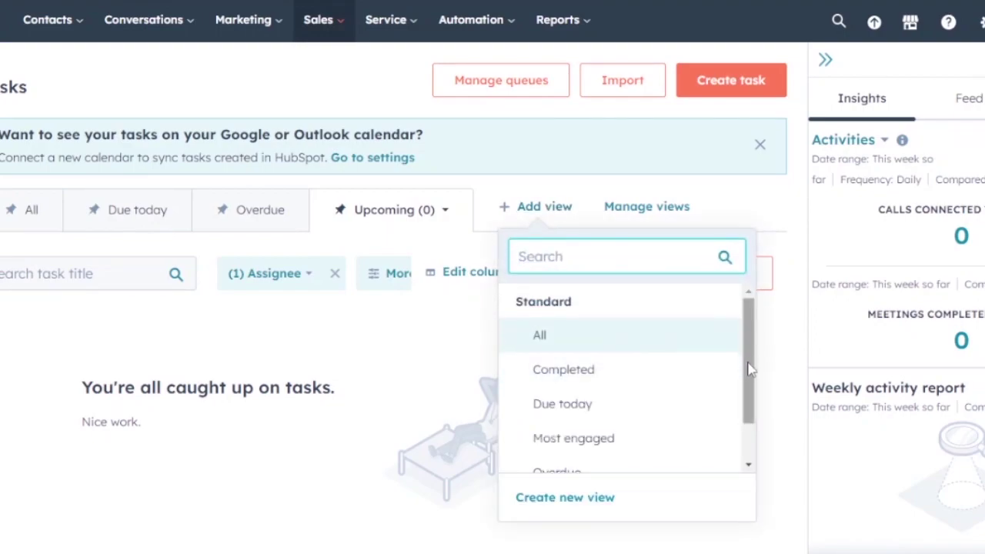
{"action": "left_click_drag", "start_coordinate": [748, 361], "coordinate": [738, 458]}
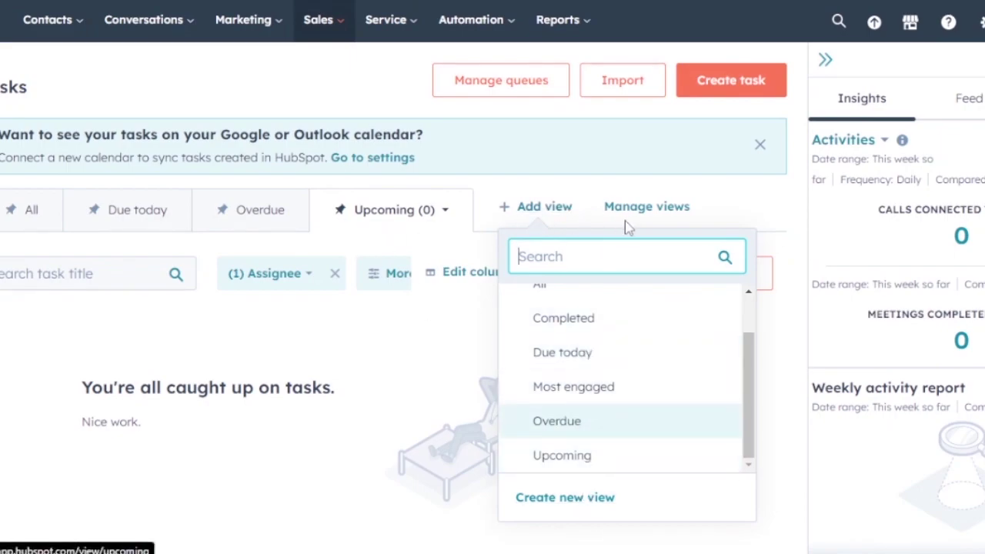
{"action": "left_click", "coordinate": [369, 407]}
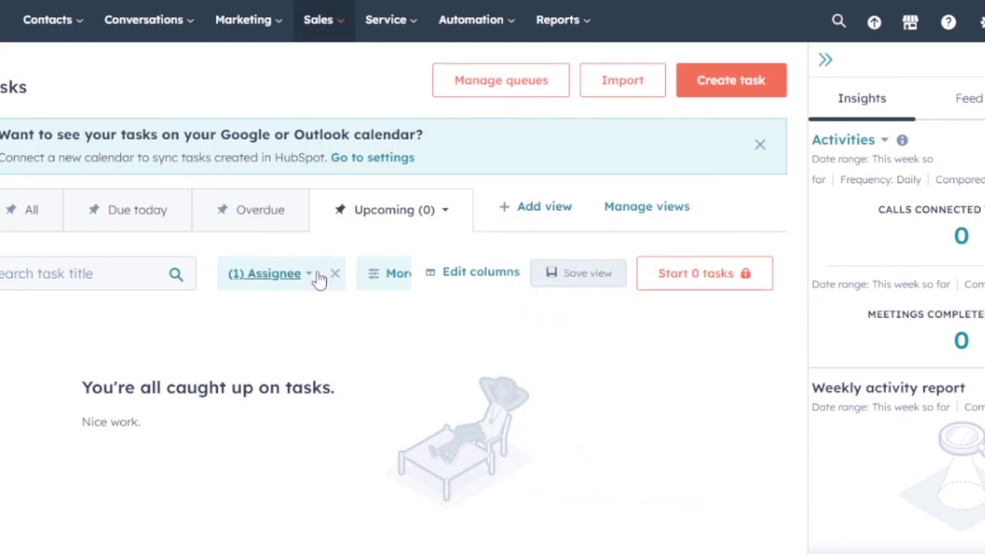
{"action": "left_click", "coordinate": [394, 276]}
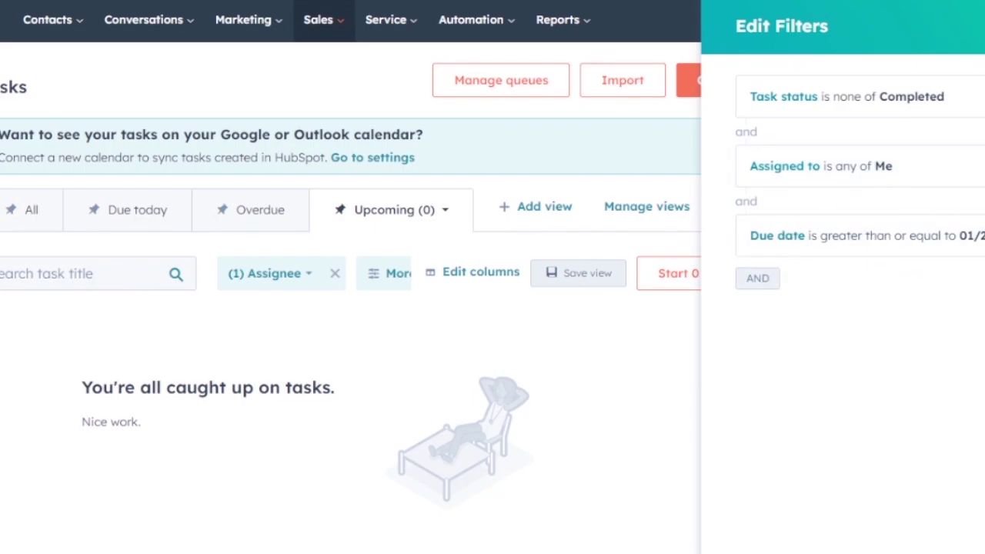
{"action": "left_click", "coordinate": [530, 282]}
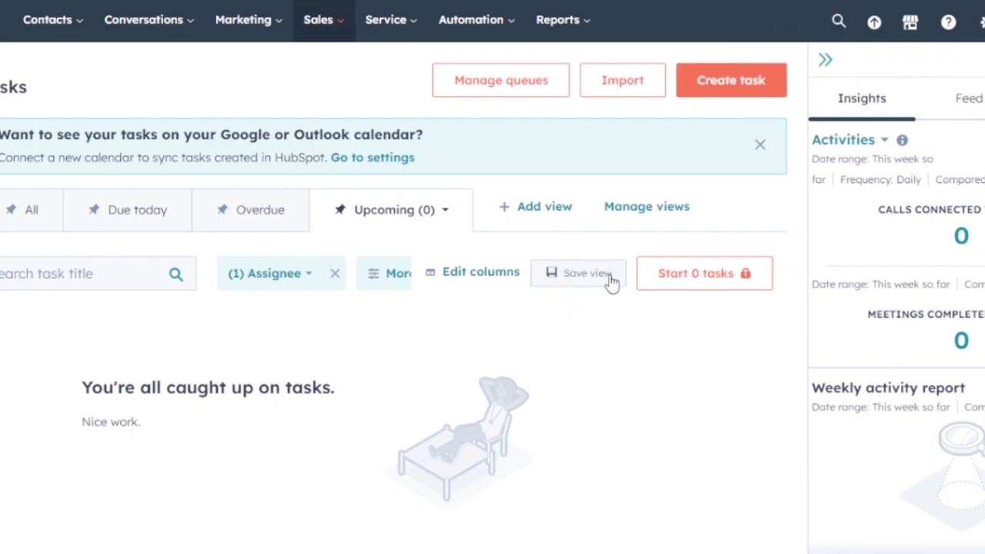
{"action": "left_click", "coordinate": [743, 90]}
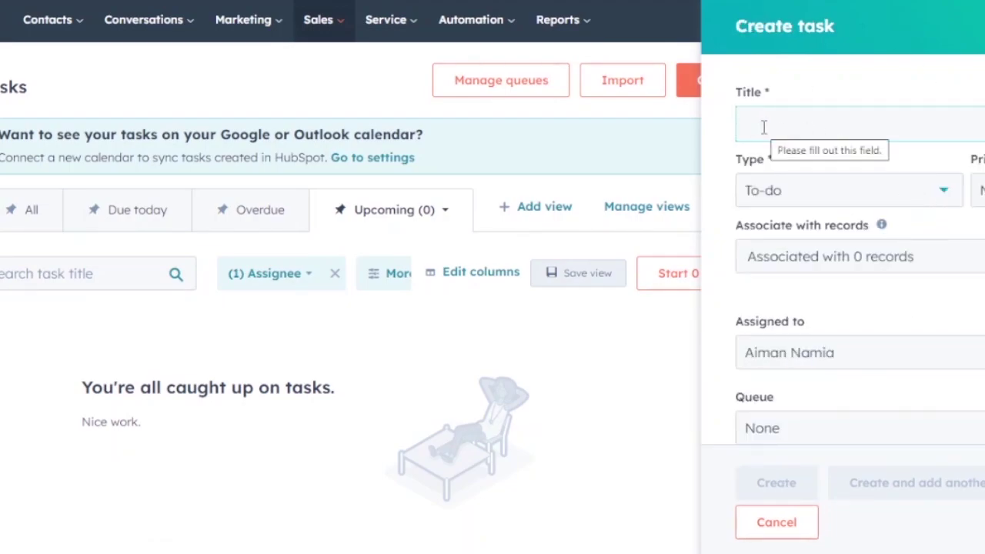
Title the task 'test task', keep type To-do, and set priority to High without associating records
{"action": "type", "text": "s"}
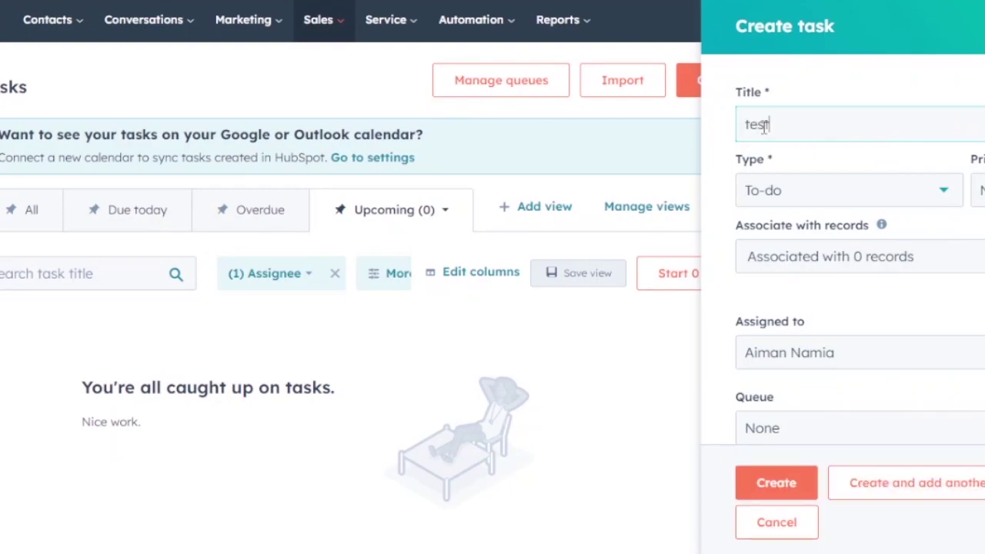
{"action": "type", "text": "t r"}
{"action": "key", "text": "BackSpace"}
{"action": "type", "text": "task"}
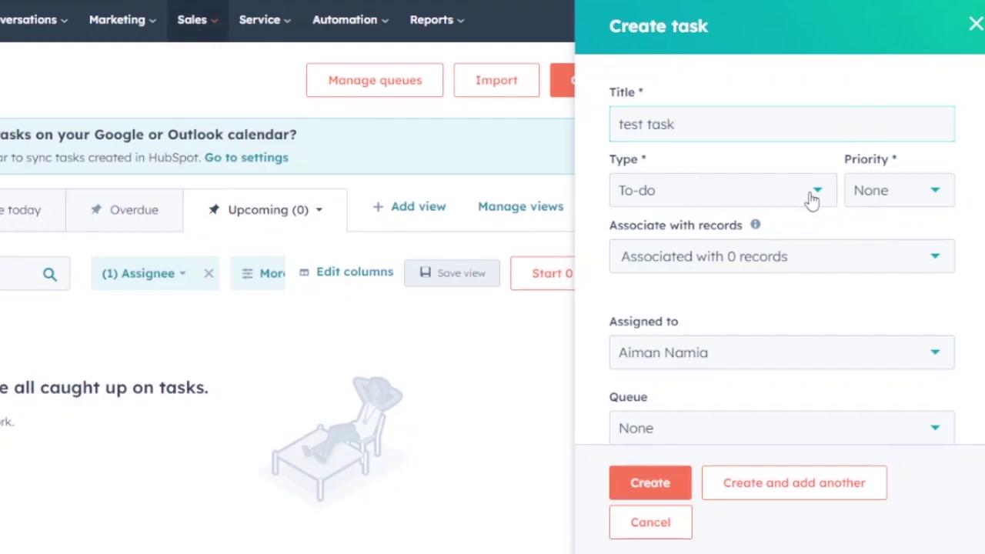
{"action": "left_click", "coordinate": [824, 201]}
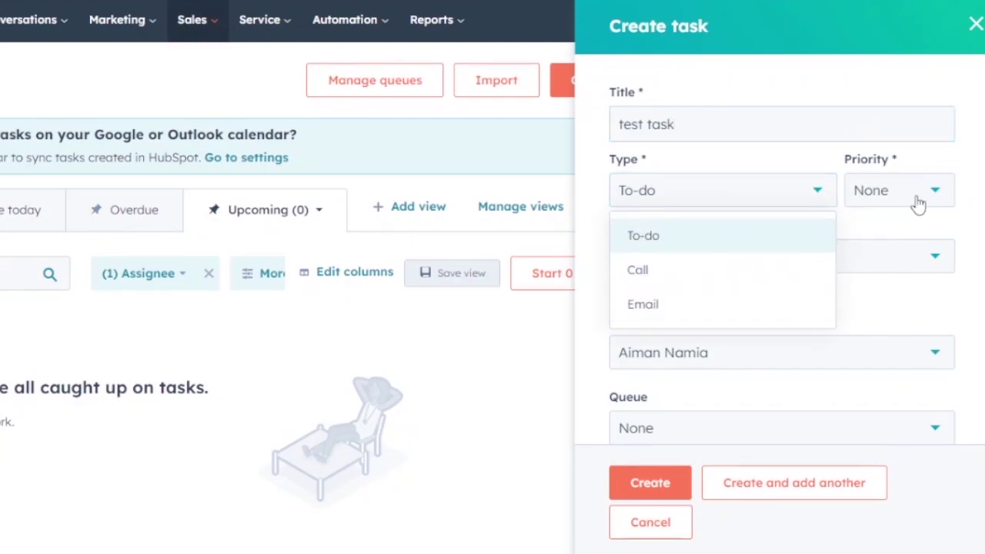
{"action": "left_click", "coordinate": [941, 195]}
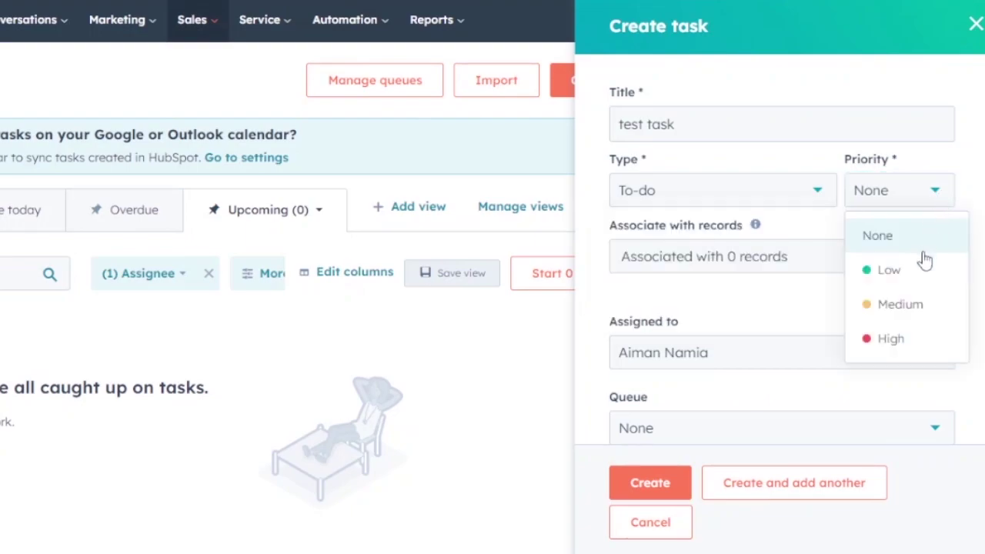
{"action": "left_click", "coordinate": [912, 346]}
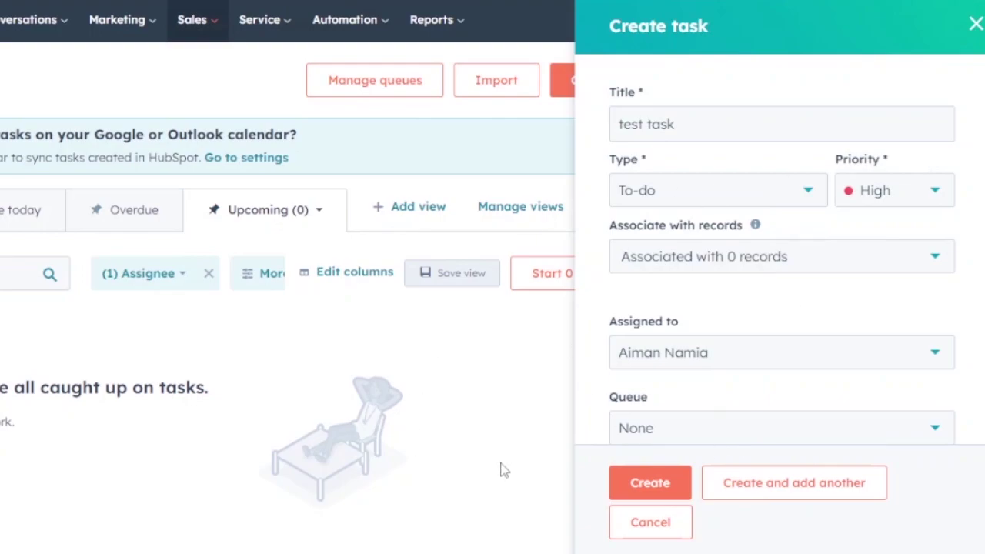
{"action": "left_click", "coordinate": [881, 269]}
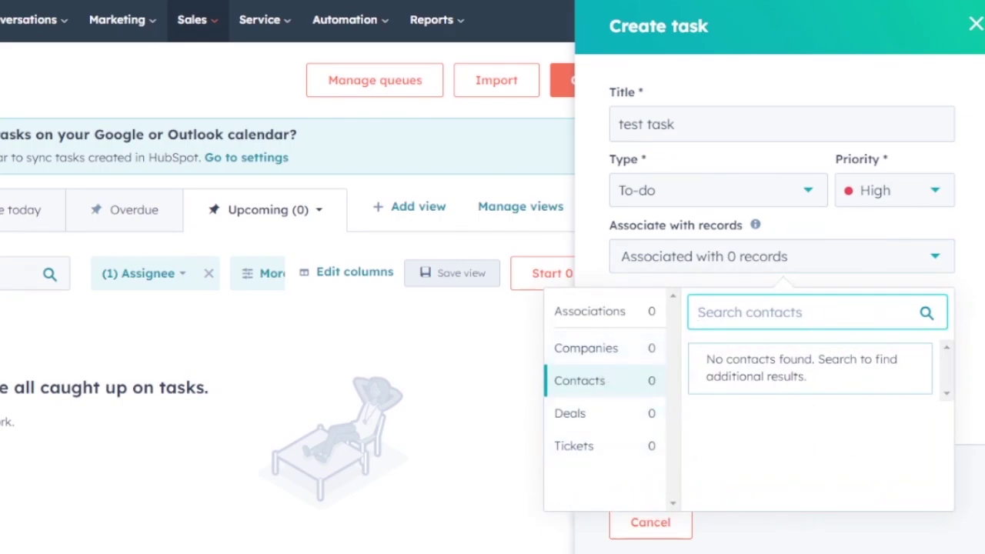
{"action": "left_click", "coordinate": [470, 347]}
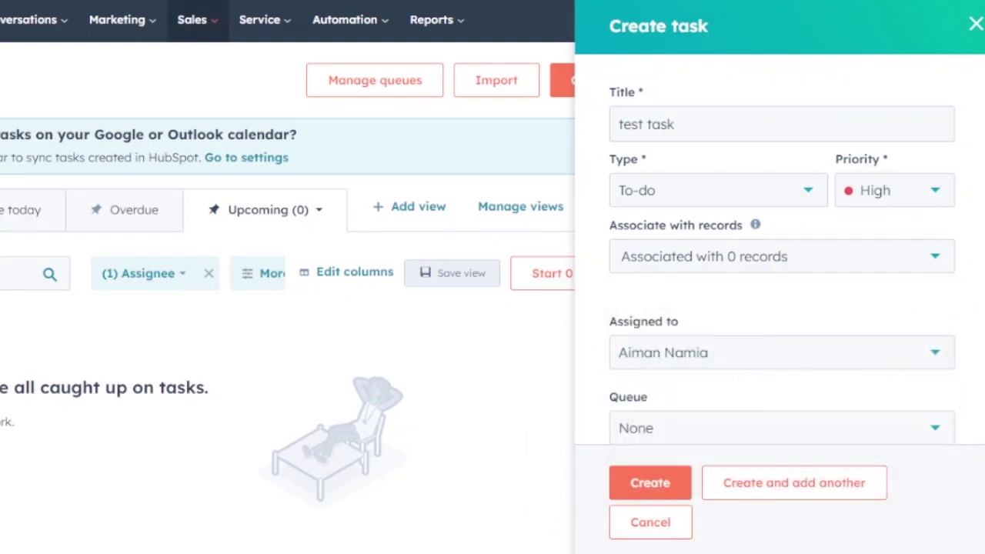
{"action": "scroll", "coordinate": [928, 177], "scroll_direction": "down", "scroll_amount": 3}
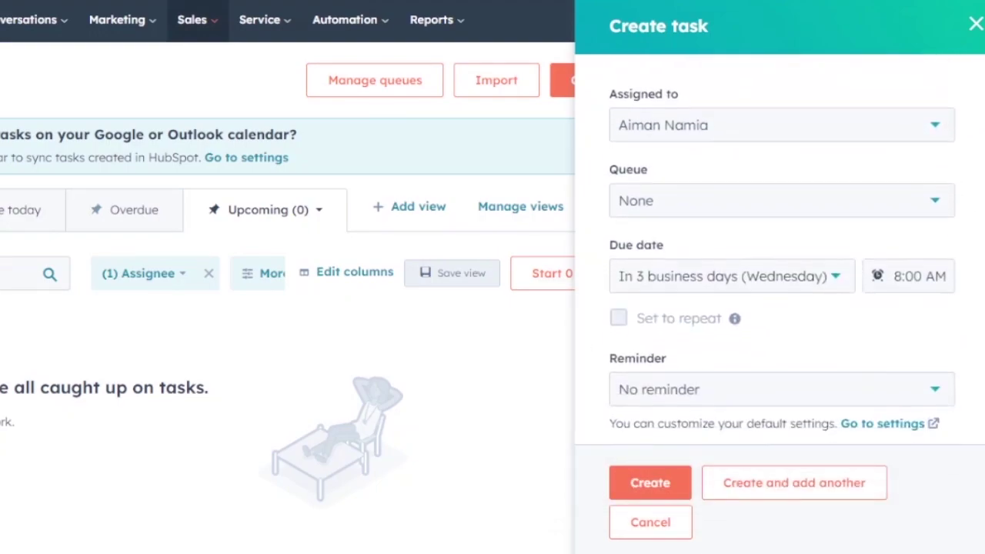
Assign the task to the second user account, leaving the queue at None
{"action": "left_click", "coordinate": [940, 128]}
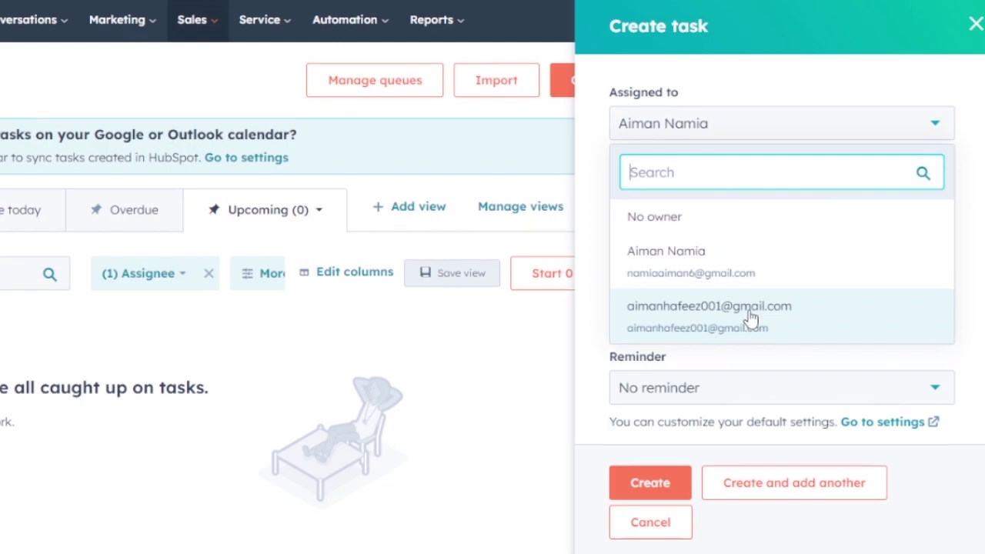
{"action": "left_click", "coordinate": [750, 319]}
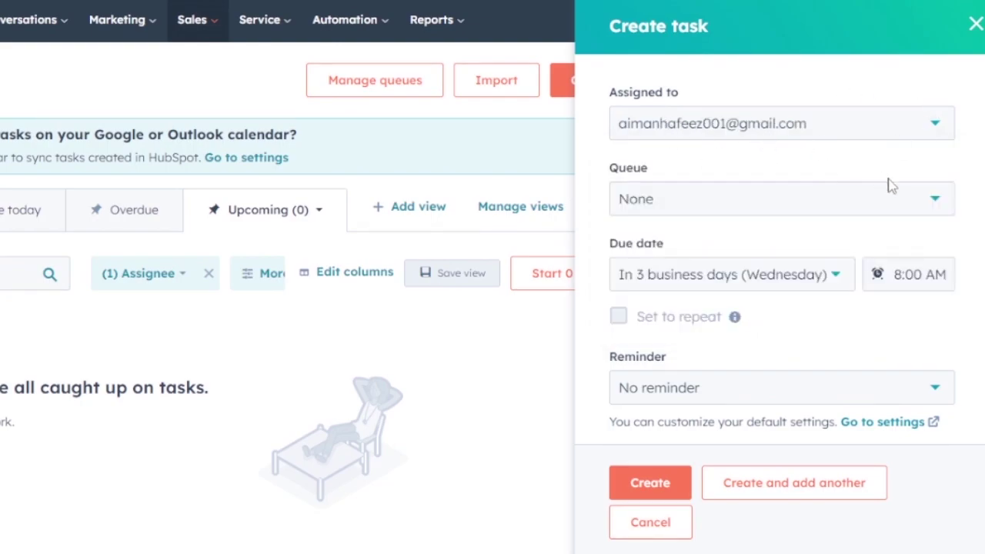
{"action": "left_click", "coordinate": [933, 200]}
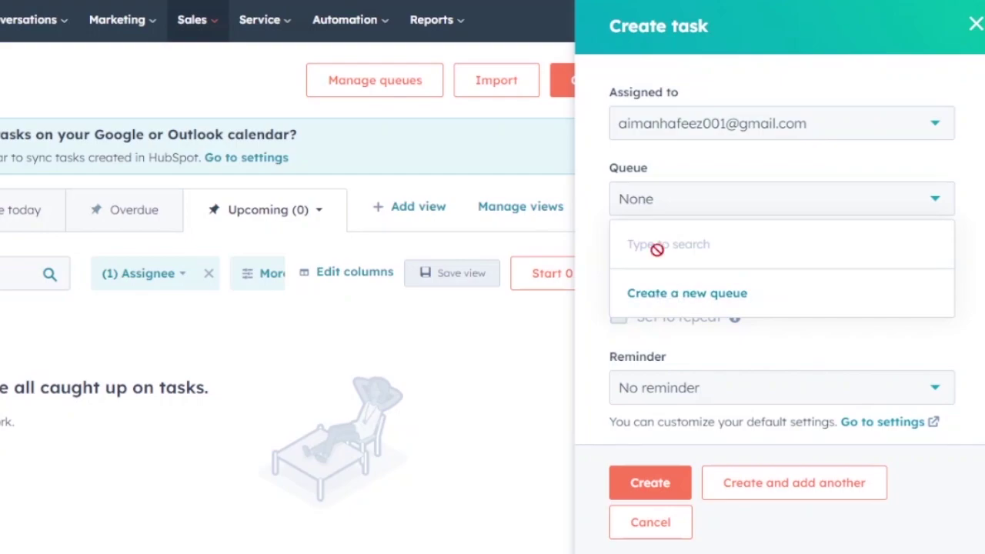
{"action": "left_click", "coordinate": [589, 159]}
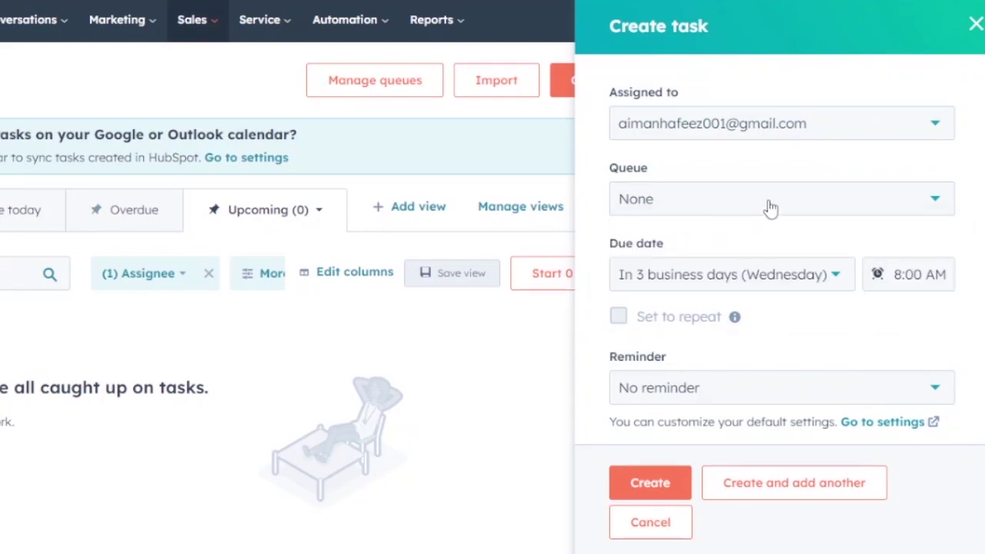
Make the task due in 1 week (February 3) at 5:15 PM
{"action": "left_click", "coordinate": [836, 279]}
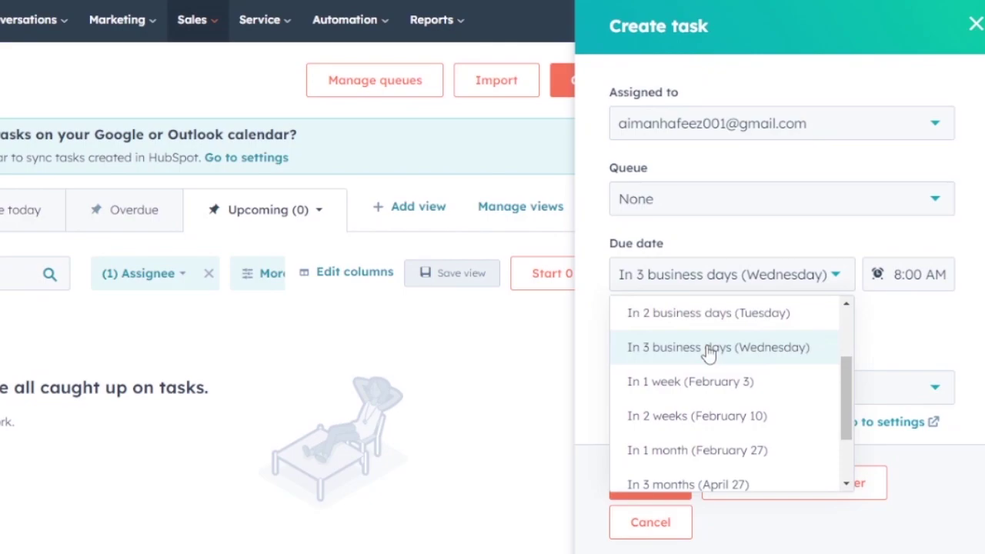
{"action": "left_click", "coordinate": [744, 385]}
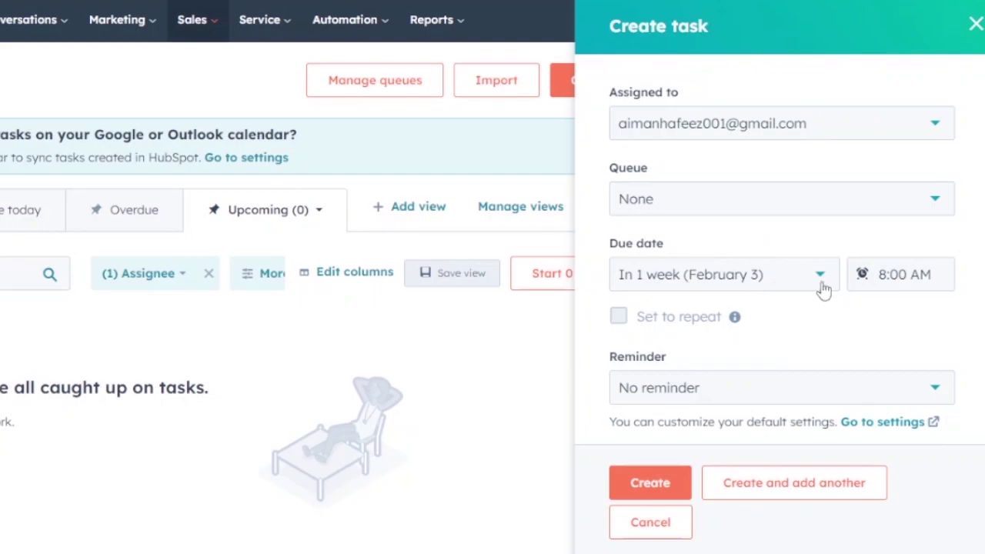
{"action": "left_click", "coordinate": [869, 277]}
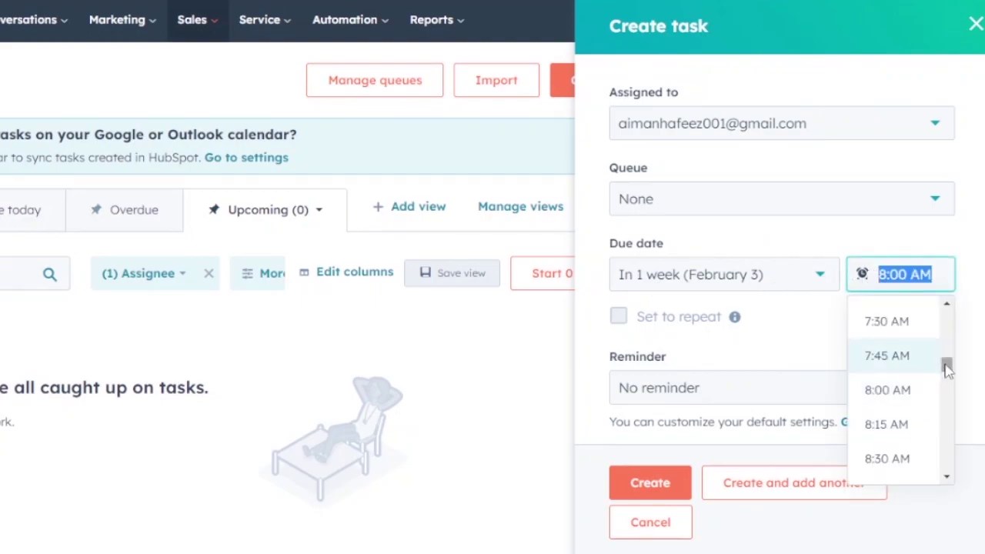
{"action": "left_click_drag", "start_coordinate": [946, 367], "coordinate": [951, 439]}
{"action": "left_click", "coordinate": [910, 415]}
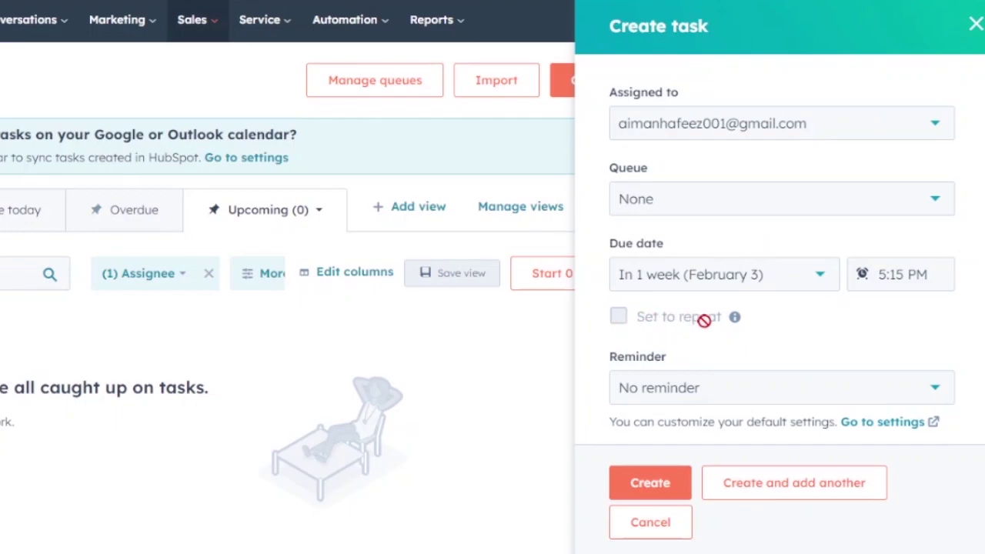
{"action": "mouse_move", "coordinate": [738, 321]}
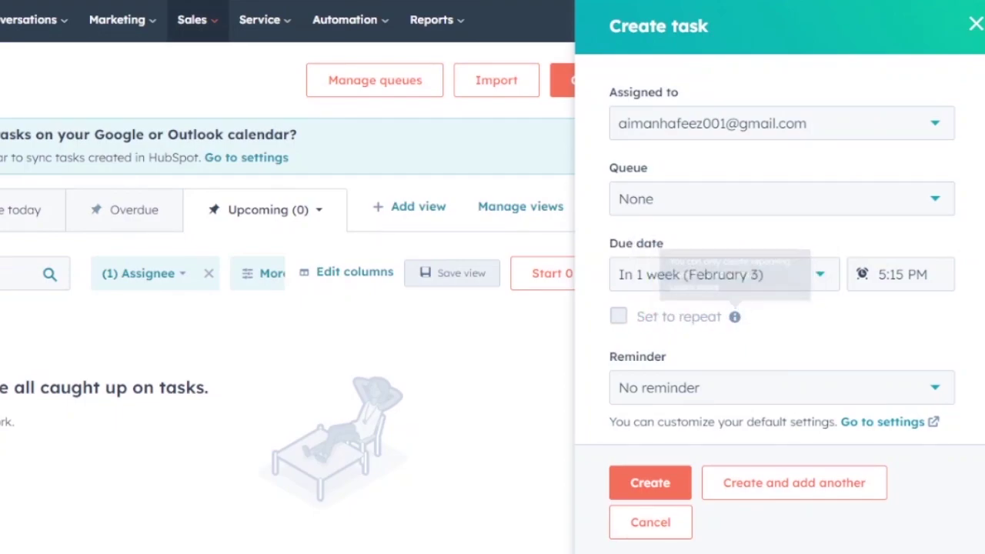
Set the reminder to 1 day before the due date and create 'test task'
{"action": "scroll", "coordinate": [782, 308], "scroll_direction": "down", "scroll_amount": 3}
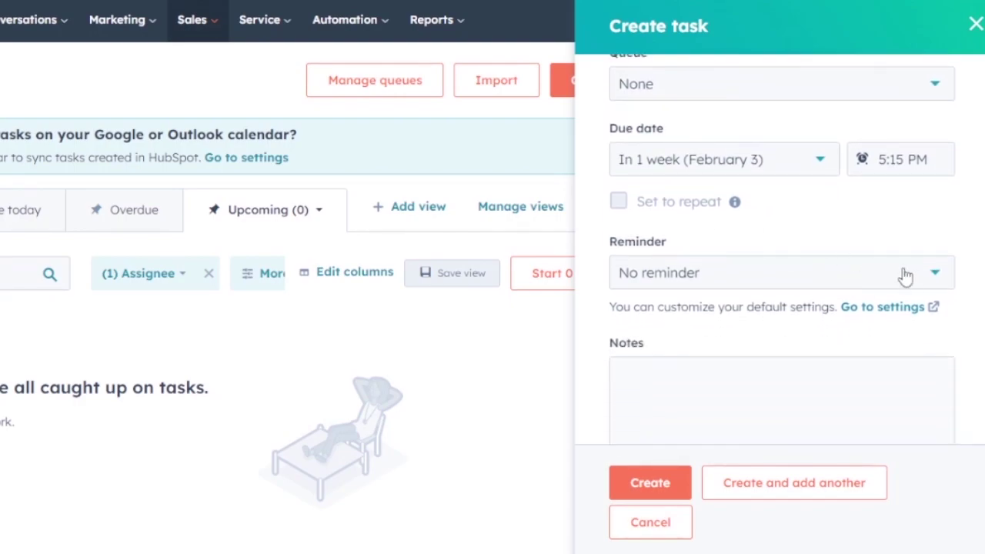
{"action": "left_click", "coordinate": [923, 284]}
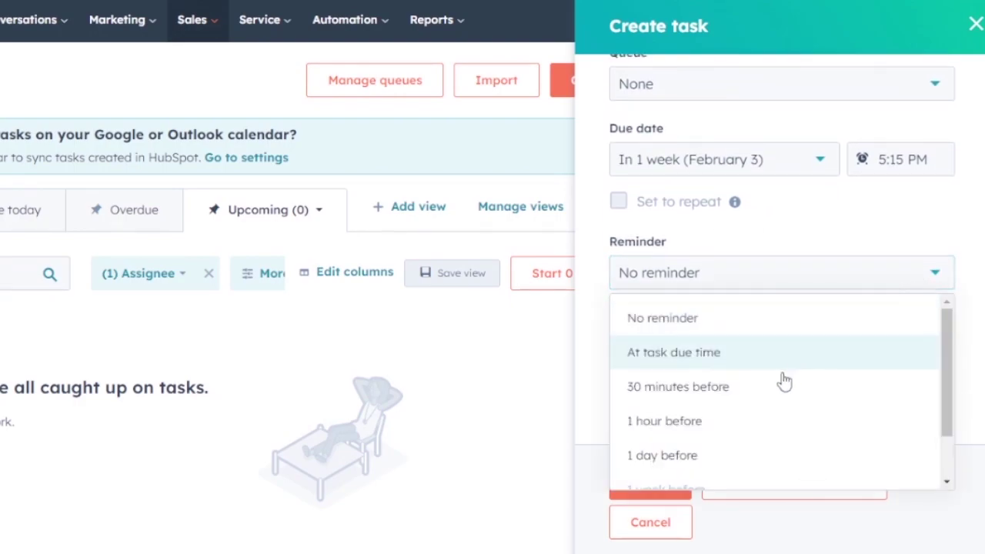
{"action": "left_click", "coordinate": [737, 460]}
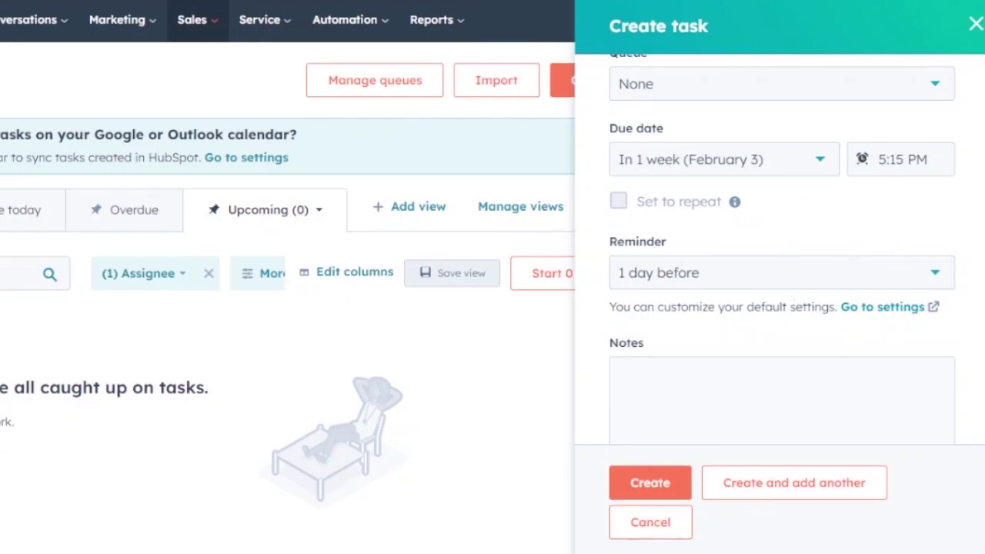
{"action": "scroll", "coordinate": [782, 249], "scroll_direction": "down", "scroll_amount": 1}
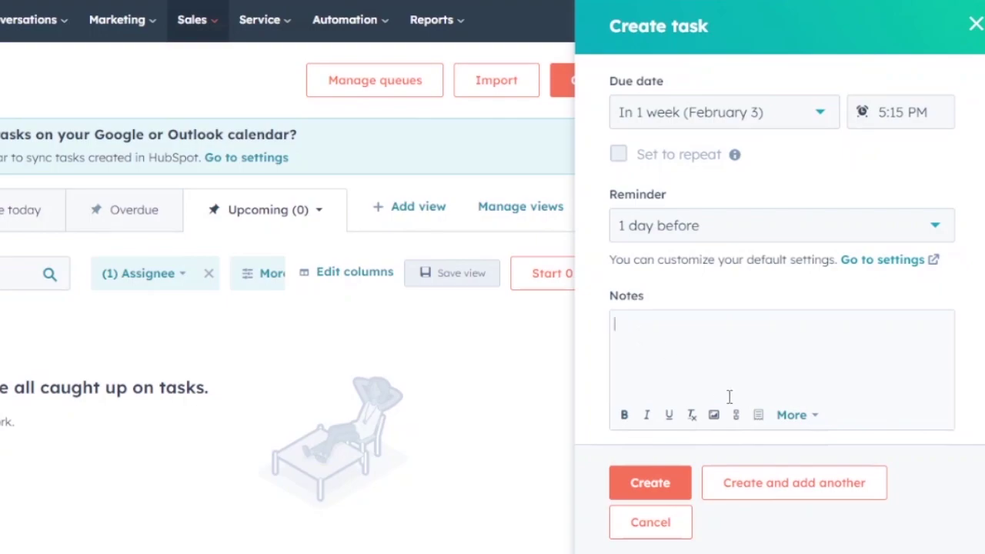
{"action": "left_click", "coordinate": [648, 478]}
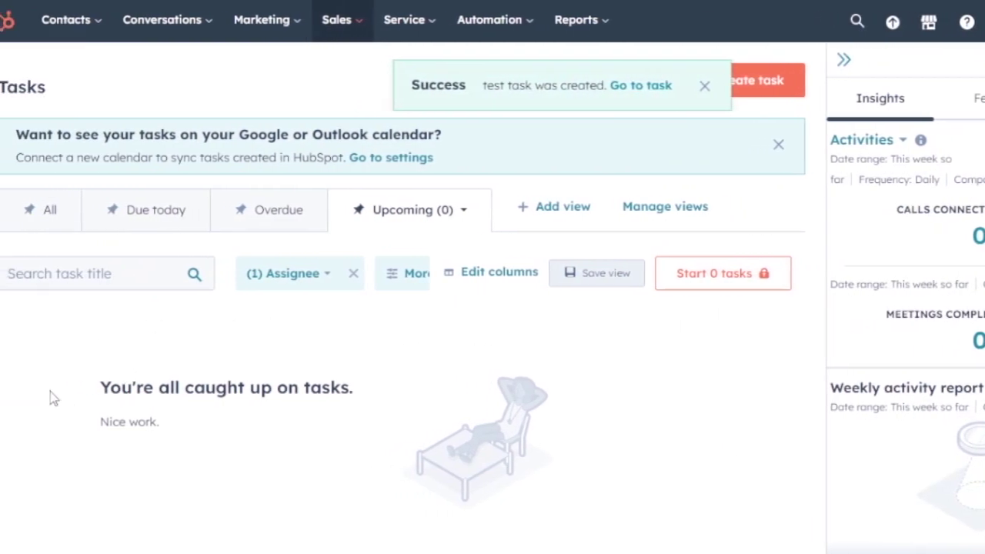
Show all tasks, go to Service > Tickets, and check the available ticket pipelines
{"action": "left_click", "coordinate": [41, 213]}
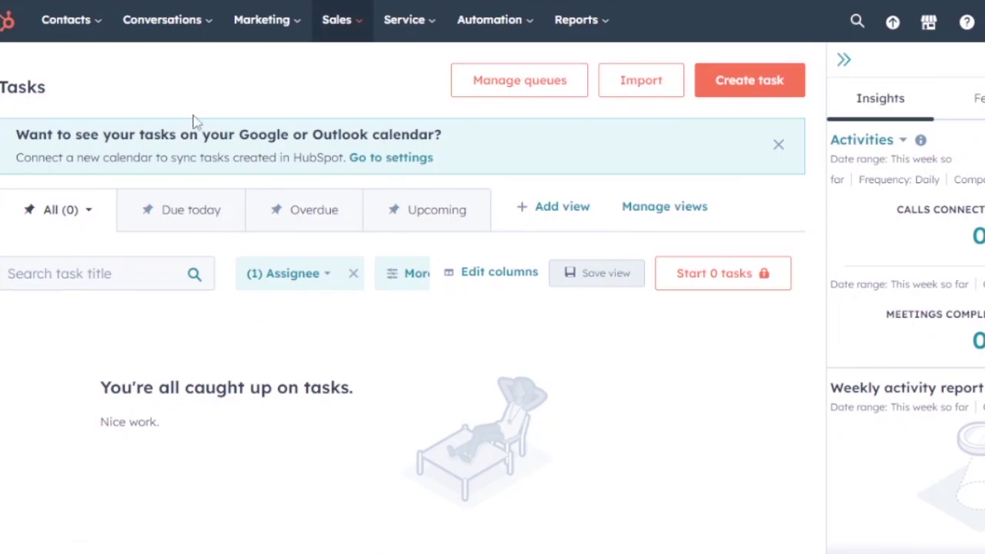
{"action": "left_click", "coordinate": [435, 30]}
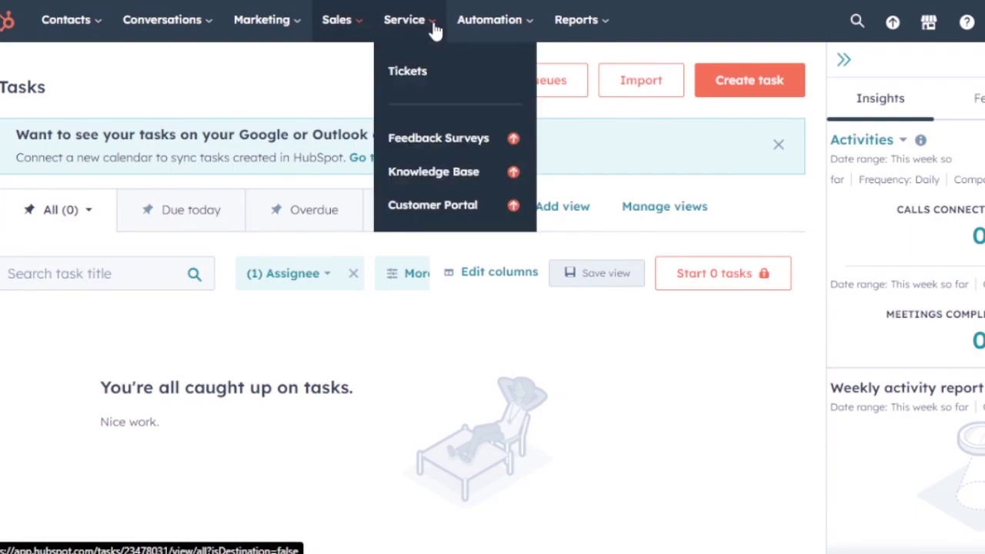
{"action": "left_click", "coordinate": [435, 70]}
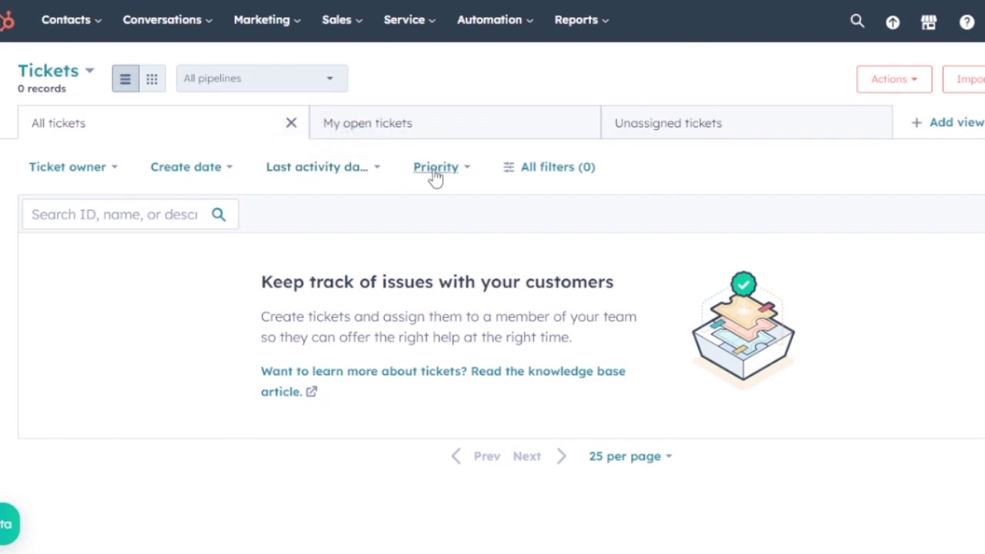
{"action": "left_click", "coordinate": [326, 83]}
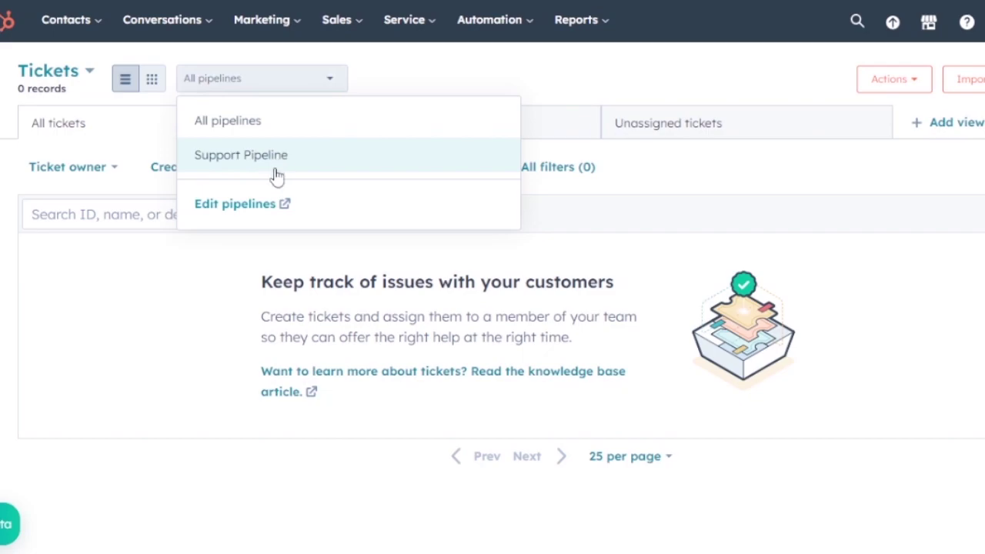
{"action": "left_click", "coordinate": [165, 291]}
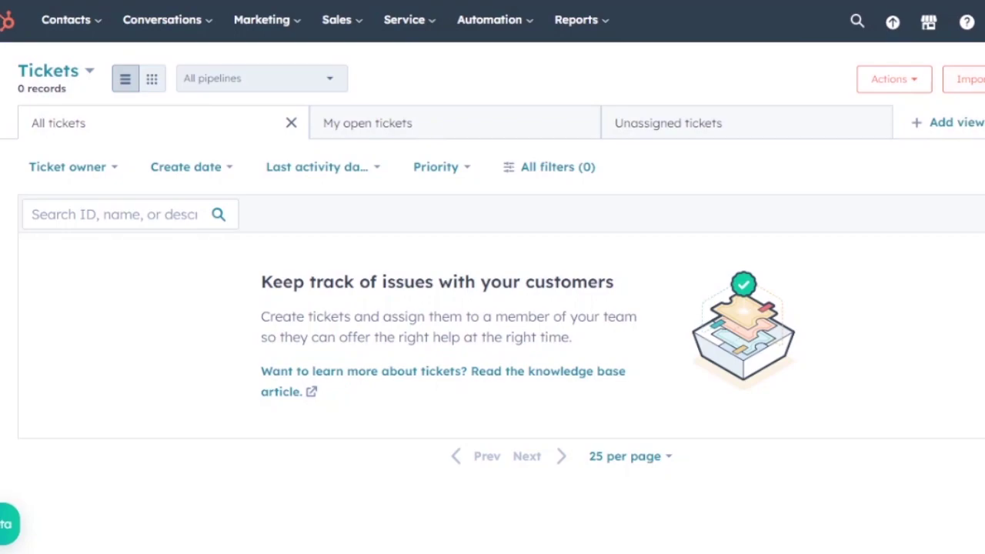
Look at the new ticket form's ticket sources, then discard it without creating a ticket
{"action": "left_click", "coordinate": [966, 78]}
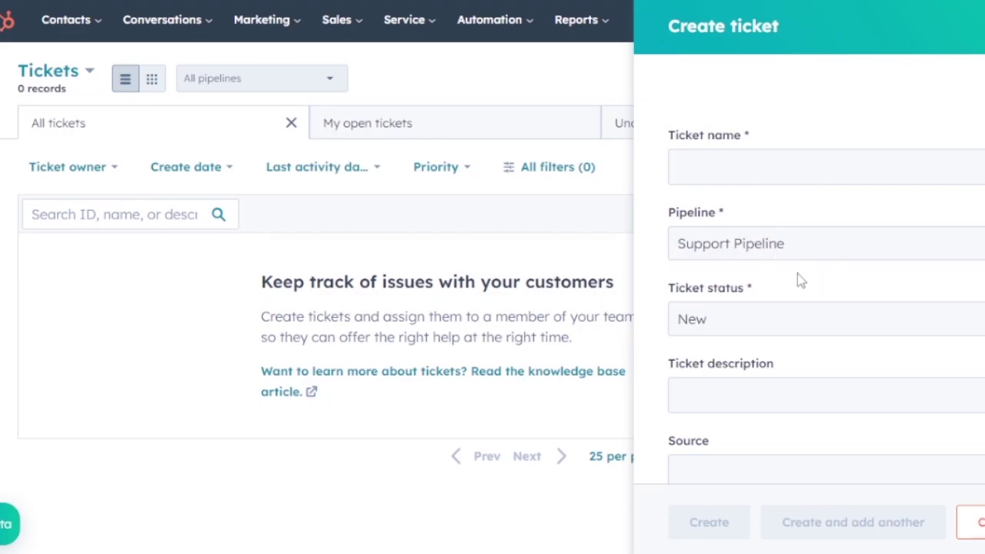
{"action": "left_click", "coordinate": [724, 439]}
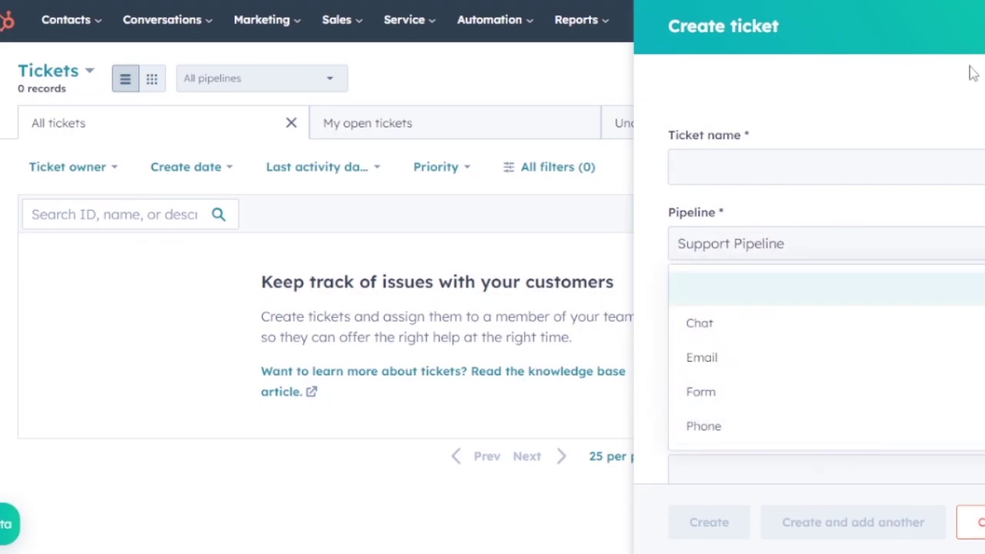
{"action": "key", "text": "Escape"}
{"action": "key", "text": "Escape"}
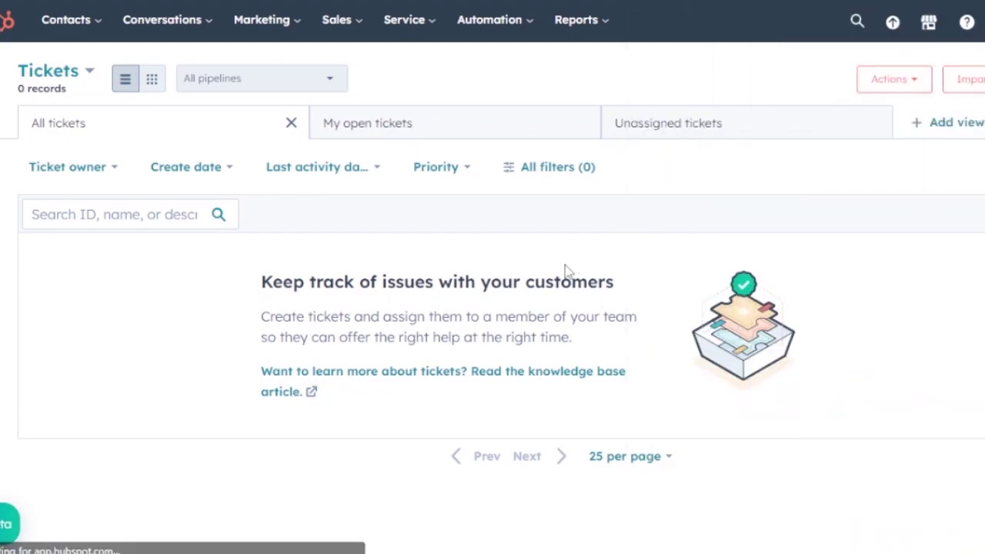
{"action": "left_click", "coordinate": [528, 27]}
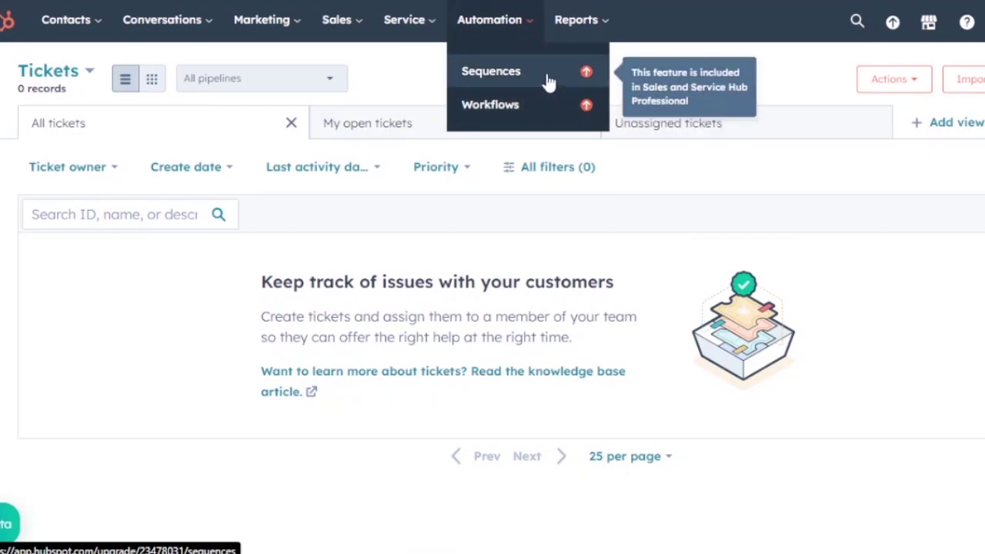
Go to Reports > Dashboards to reach the dashboard library
{"action": "left_click", "coordinate": [605, 23]}
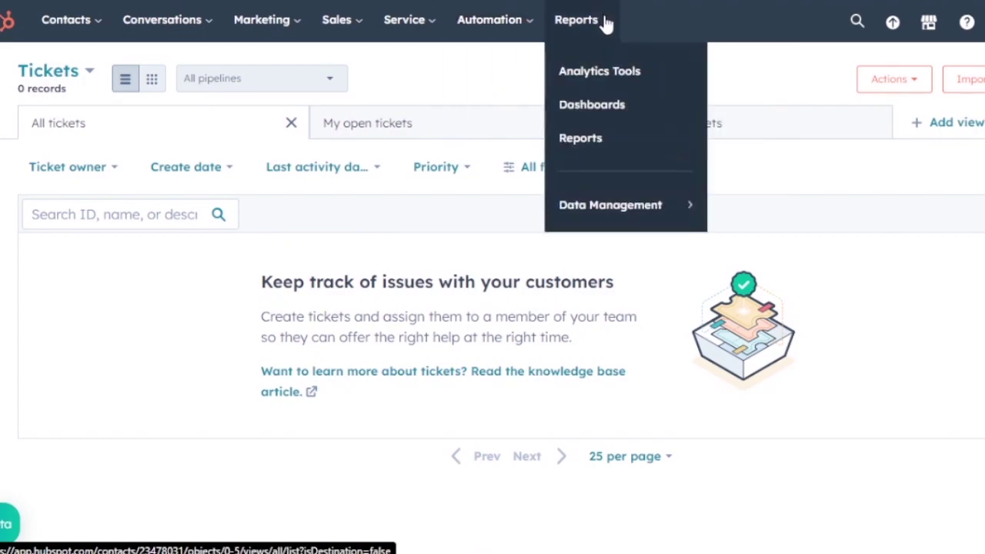
{"action": "left_click", "coordinate": [613, 104]}
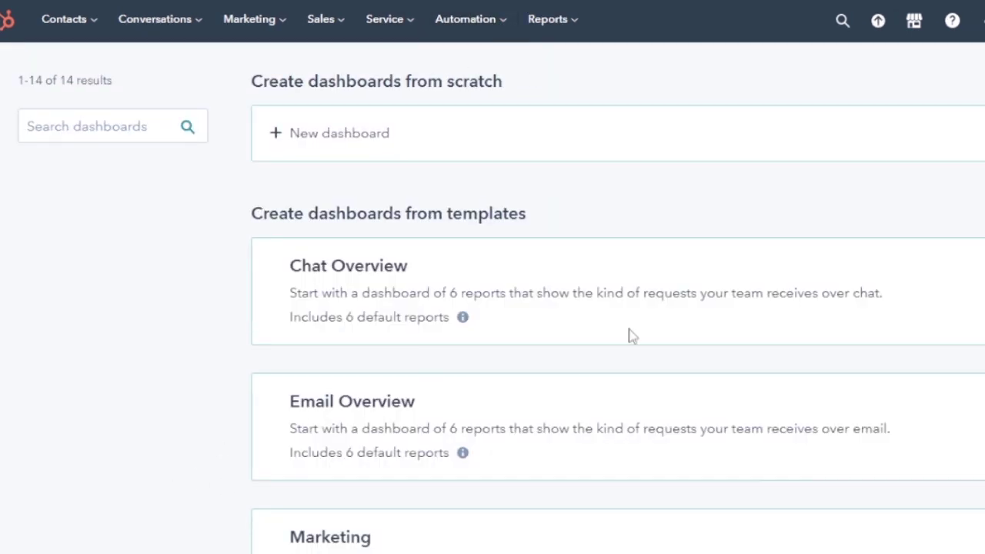
Scroll through the 14 dashboard templates, from Chat Overview down to Sales Opportunity Review
{"action": "scroll", "coordinate": [630, 335], "scroll_direction": "down", "scroll_amount": 1}
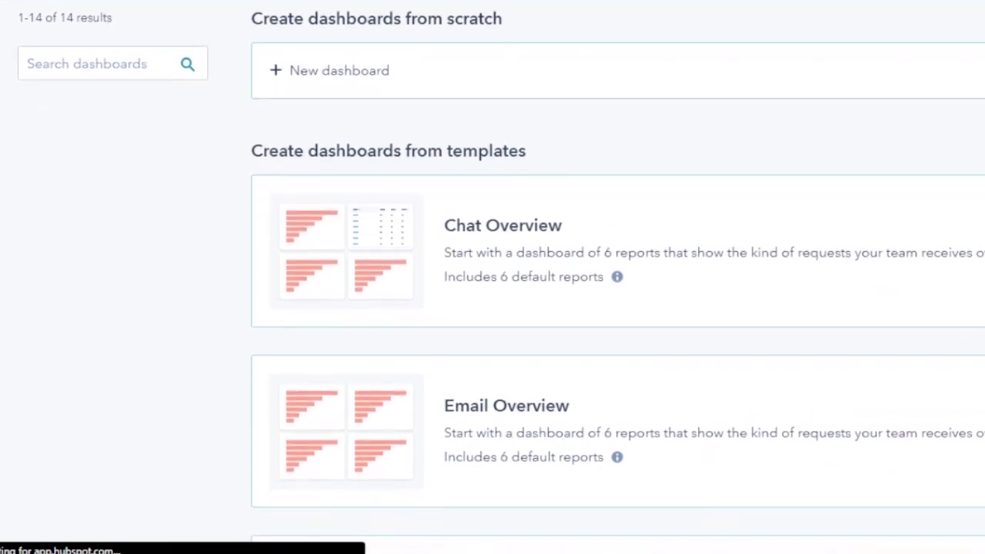
{"action": "scroll", "coordinate": [579, 103], "scroll_direction": "down", "scroll_amount": 2}
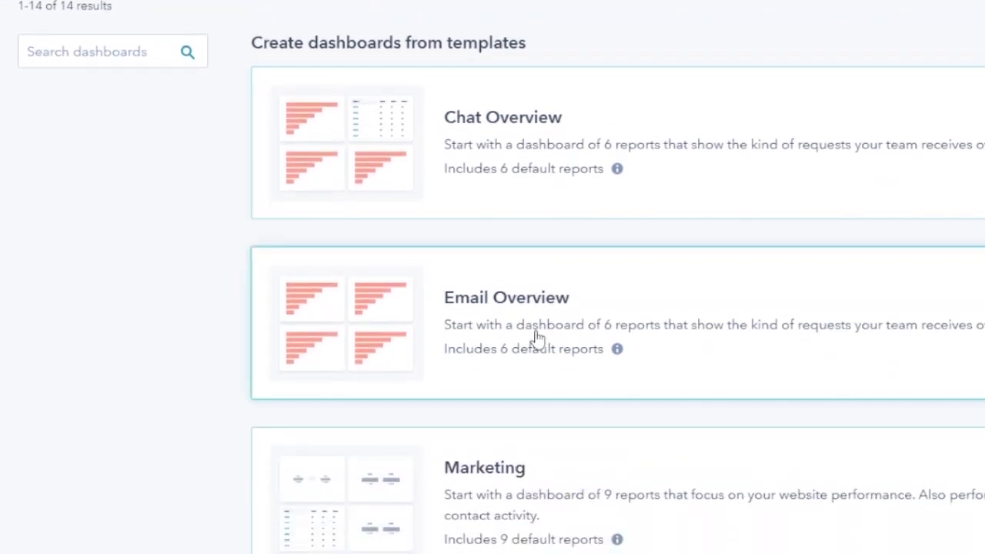
{"action": "scroll", "coordinate": [616, 308], "scroll_direction": "down", "scroll_amount": 4}
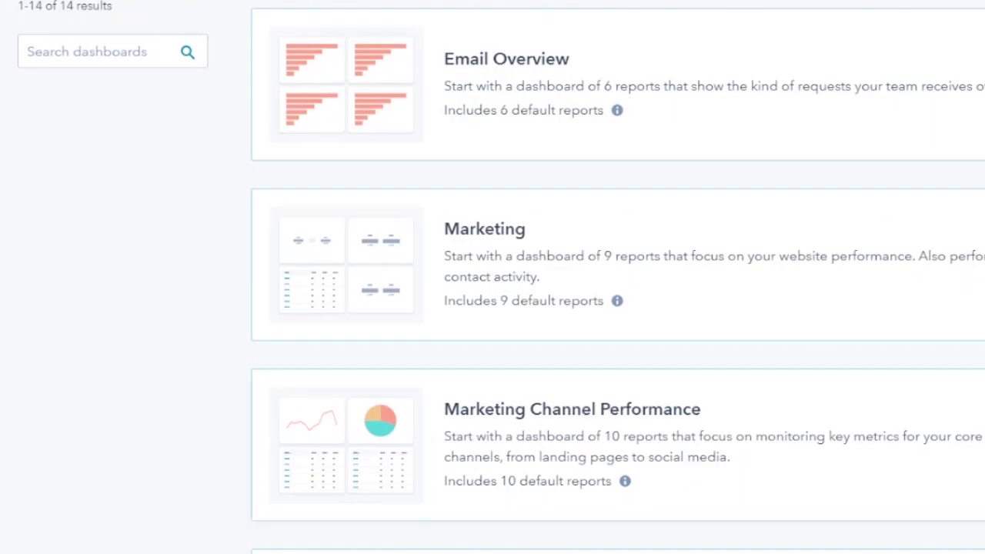
{"action": "scroll", "coordinate": [616, 308], "scroll_direction": "down", "scroll_amount": 5}
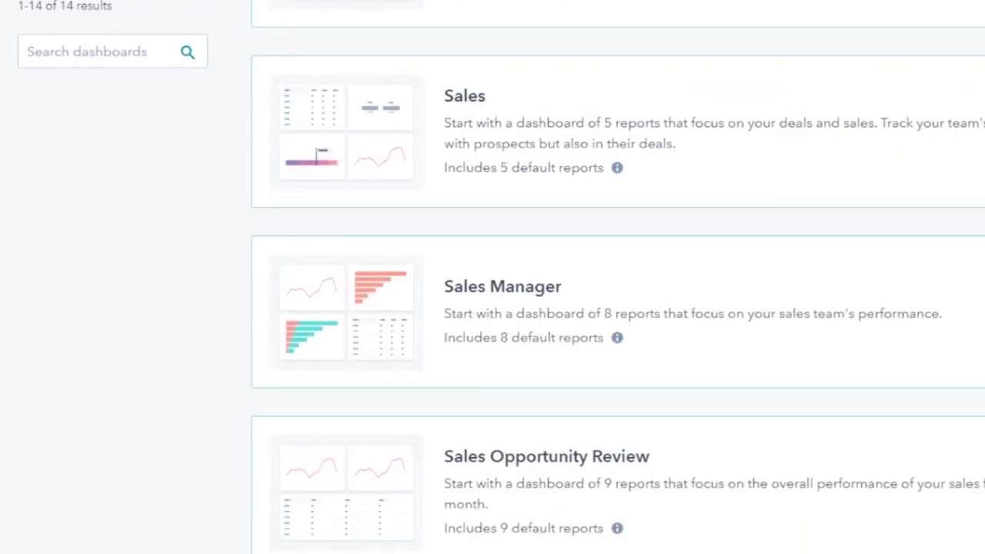
{"action": "scroll", "coordinate": [616, 308], "scroll_direction": "down", "scroll_amount": 10}
{"action": "scroll", "coordinate": [616, 308], "scroll_direction": "up", "scroll_amount": 20}
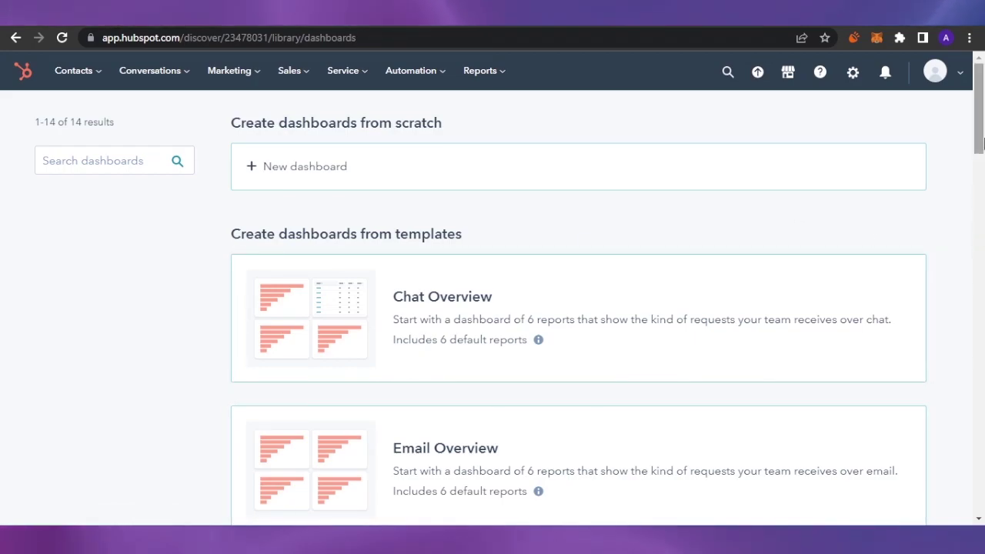
{"action": "left_click_drag", "start_coordinate": [983, 141], "coordinate": [983, 268]}
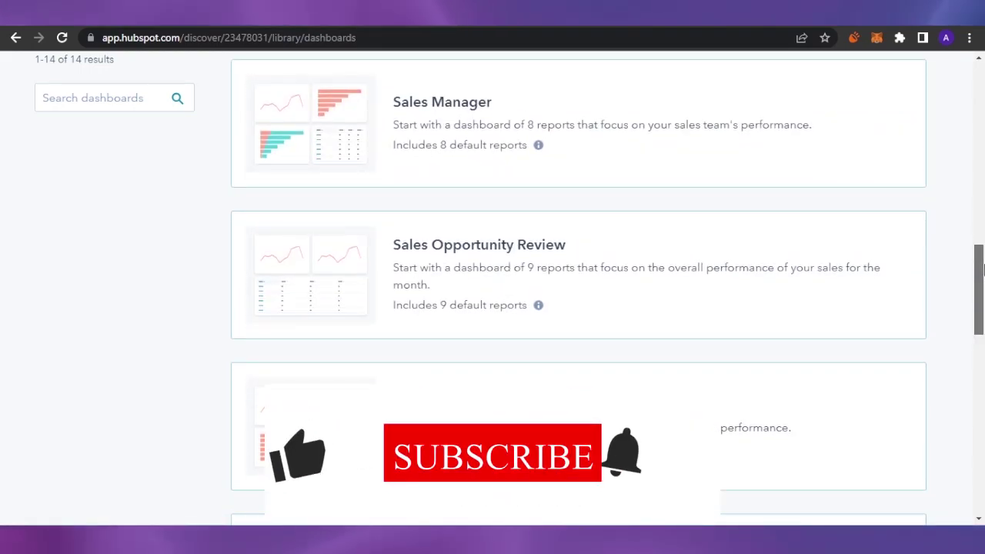